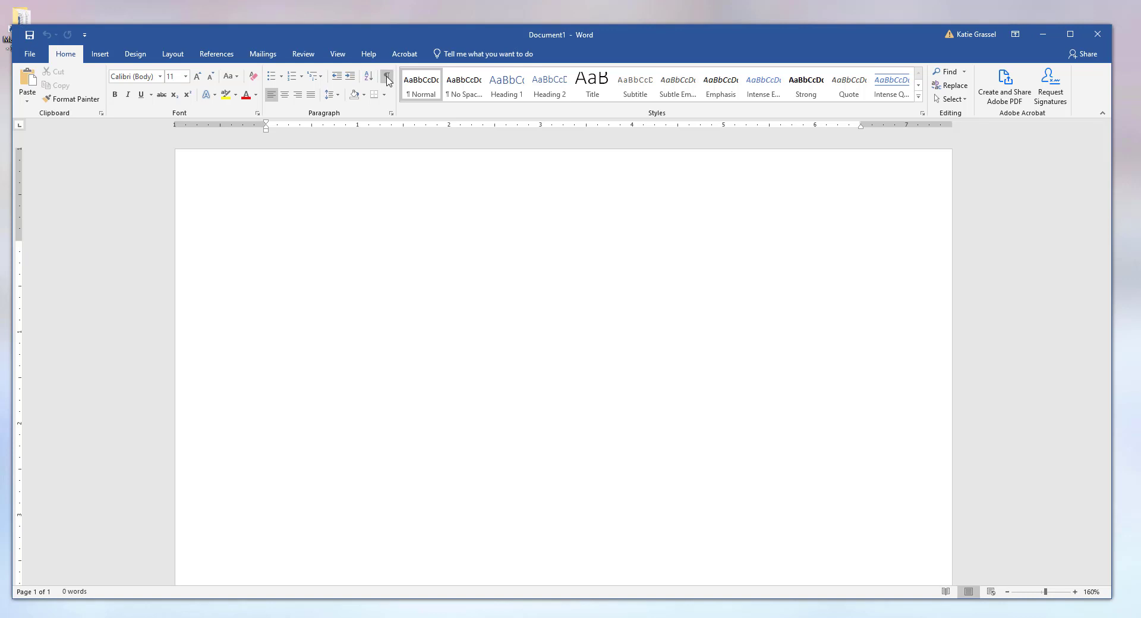
# Show the hidden formatting marks and check that the ruler is enabled.
pyautogui.click(386, 76)
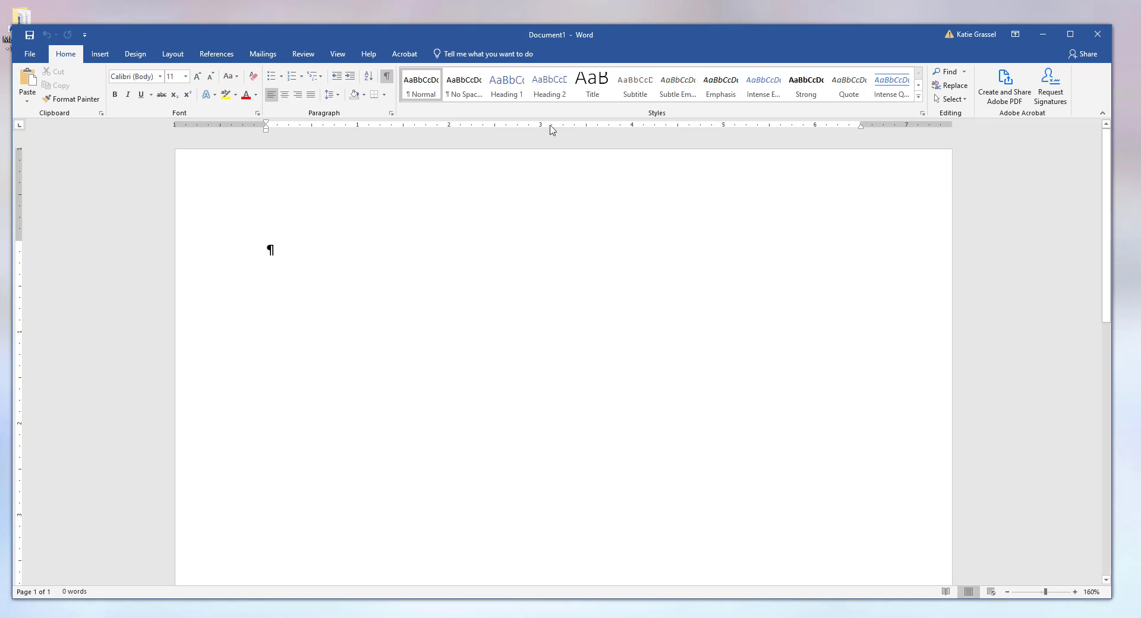
pyautogui.click(342, 58)
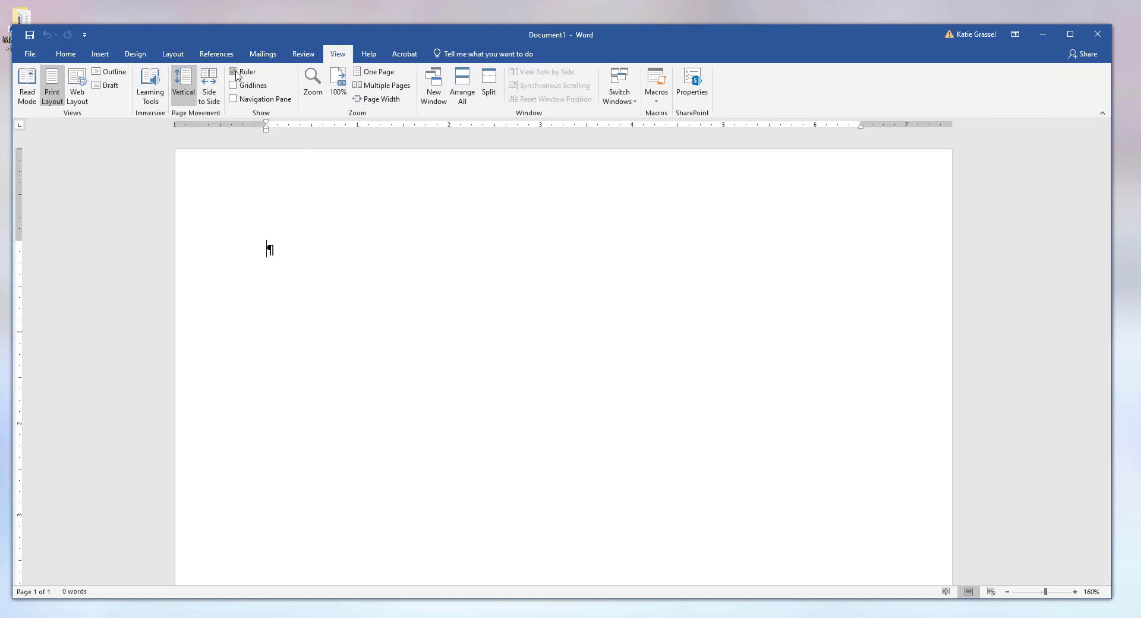
pyautogui.click(65, 54)
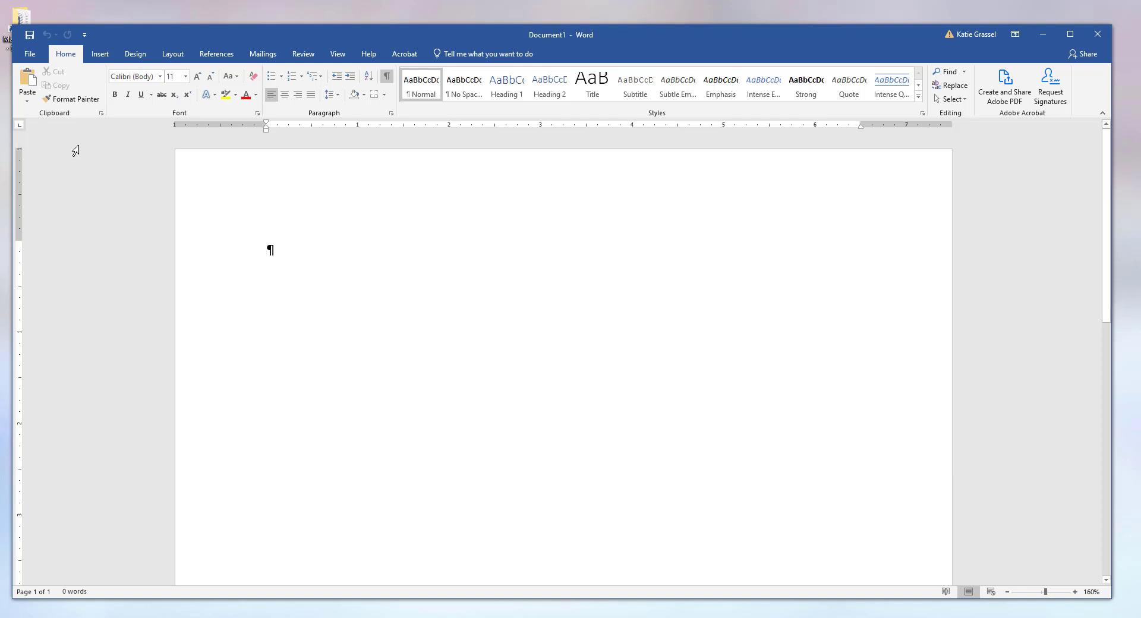
# Set a left tab stop at about 4.2 inches and a right tab stop at about 5.9 inches on the ruler.
pyautogui.click(19, 128)
pyautogui.click(19, 128)
pyautogui.click(19, 128)
pyautogui.click(649, 126)
pyautogui.click(808, 126)
# Enter "Text" at the first tab stop and "right" at the second, and delete the whole line.
pyautogui.press('Tab')
pyautogui.write('text')
pyautogui.press('BackSpace')
pyautogui.press('BackSpace')
pyautogui.write('xt')
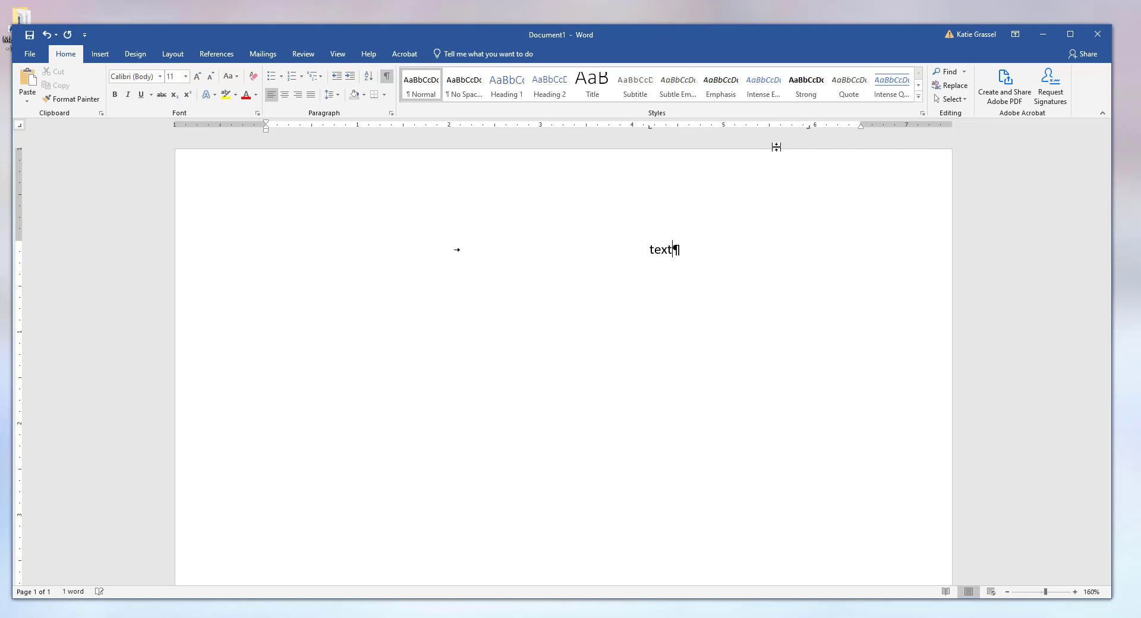
pyautogui.press('Tab')
pyautogui.write('right')
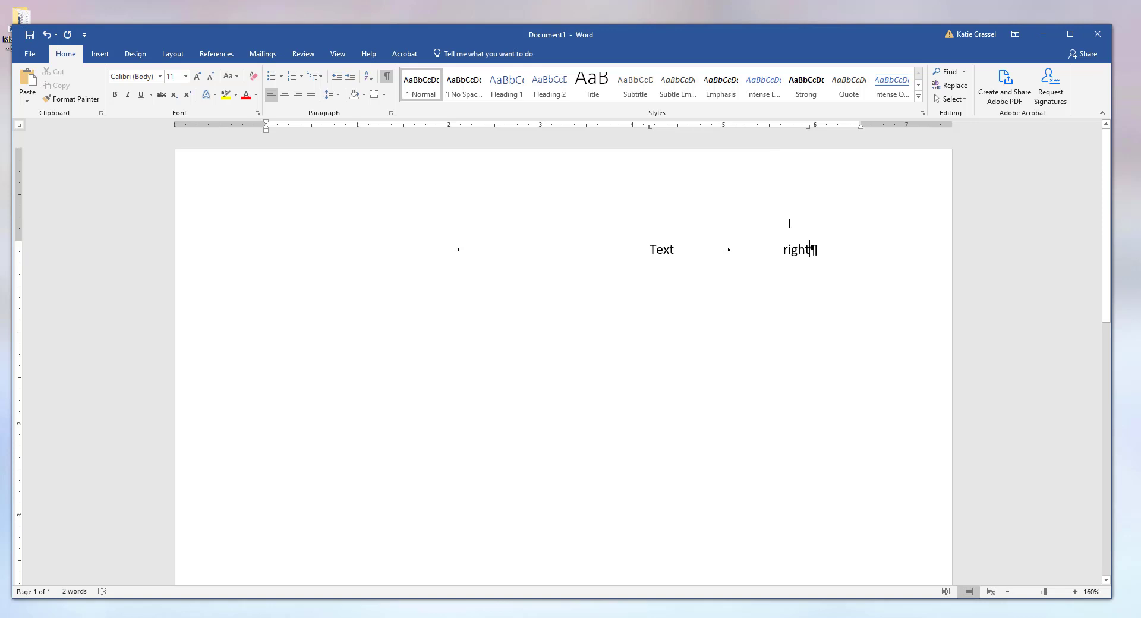
pyautogui.hotkey('ctrl', 'a')
pyautogui.press('Delete')
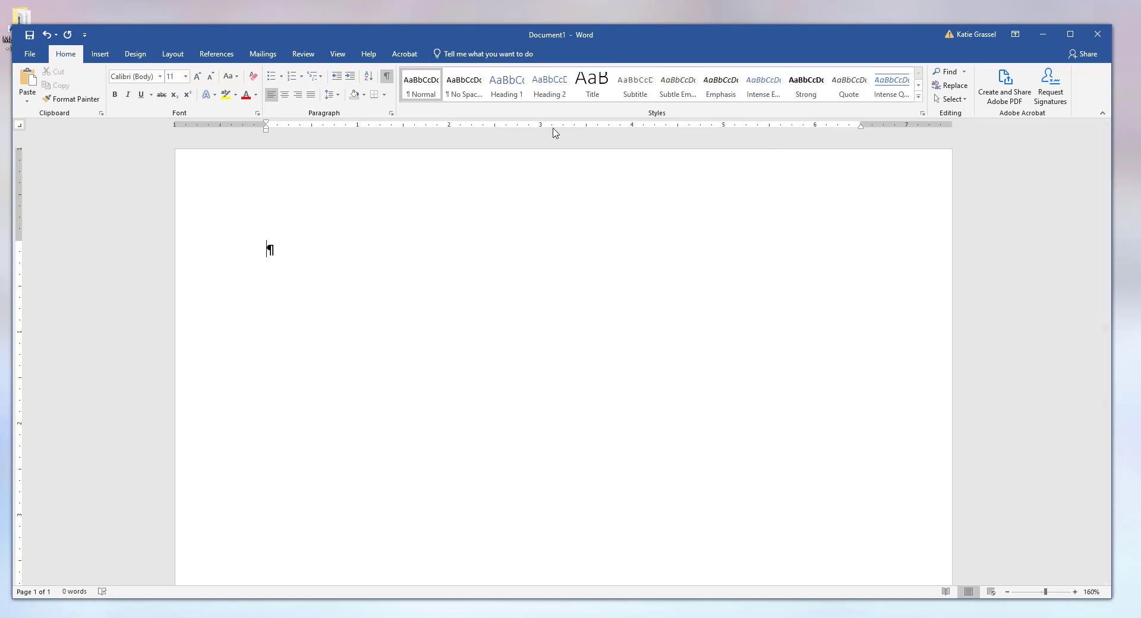
# Place a tab stop at about 2.8 inches on the ruler and remove it again.
pyautogui.click(523, 128)
pyautogui.moveTo(523, 127); pyautogui.dragTo(522, 199)
pyautogui.moveTo(514, 129)
pyautogui.mouseDown()
pyautogui.moveTo(680, 134)
pyautogui.moveTo(397, 132)
pyautogui.mouseUp()
# Insert a run of seven tabs on the empty line and delete them all.
pyautogui.press('Tab')
pyautogui.press('Tab')
pyautogui.press('Tab')
pyautogui.press('Tab')
pyautogui.press('Tab')
pyautogui.press('Tab')
pyautogui.press('Tab')
pyautogui.hotkey('shift', 'Home')
pyautogui.press('BackSpace')
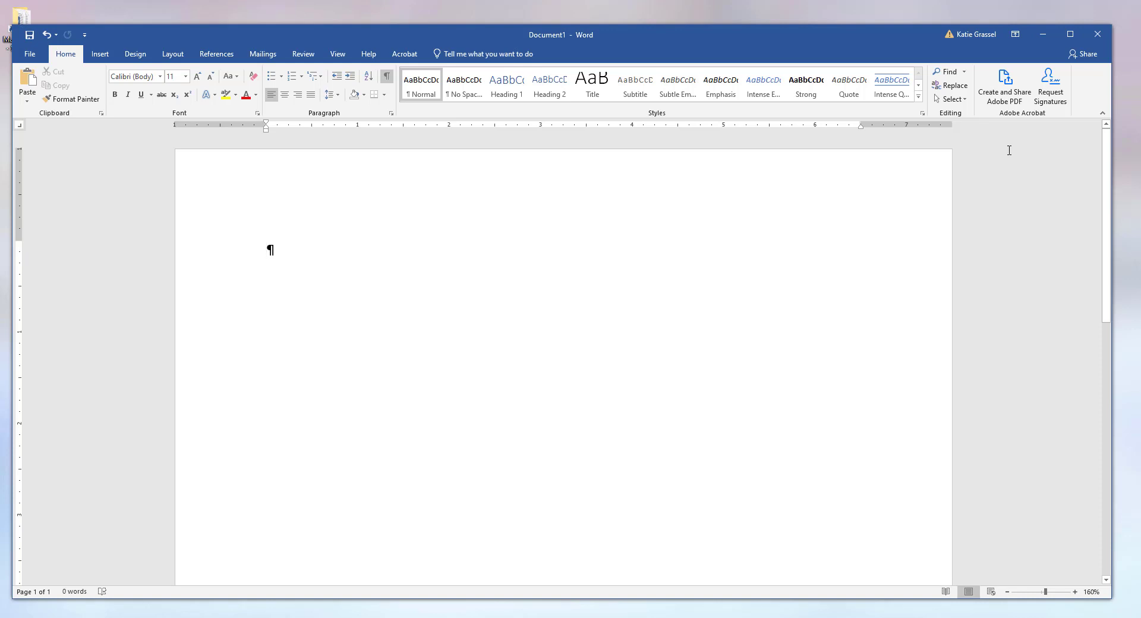
# Set the page margins to the Narrow preset with 0.5" on every side.
pyautogui.click(171, 57)
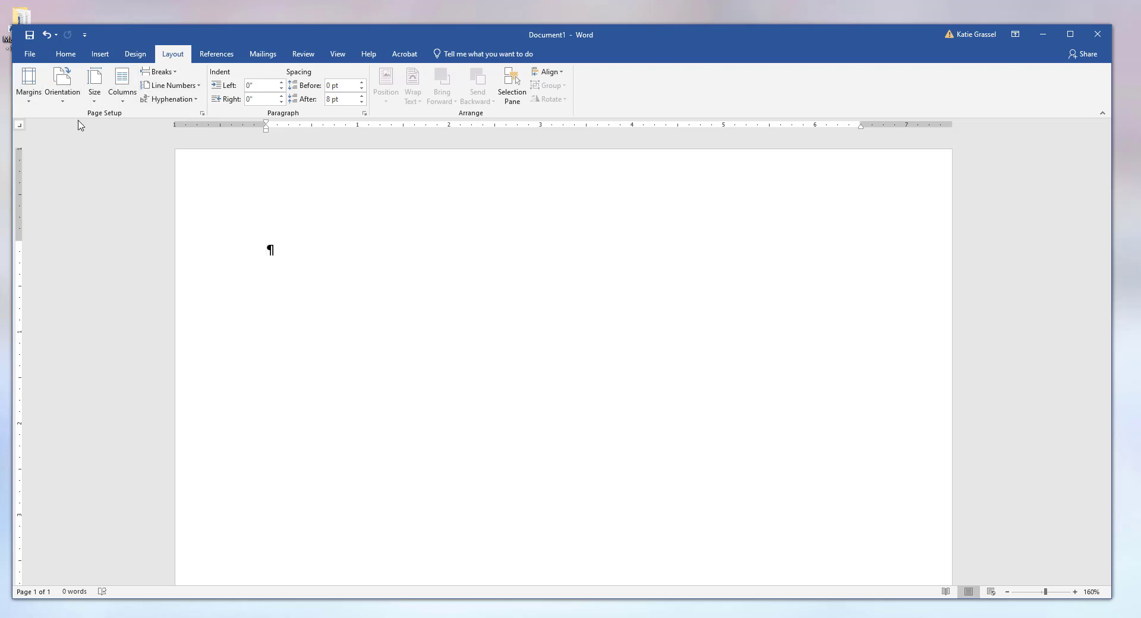
pyautogui.click(31, 107)
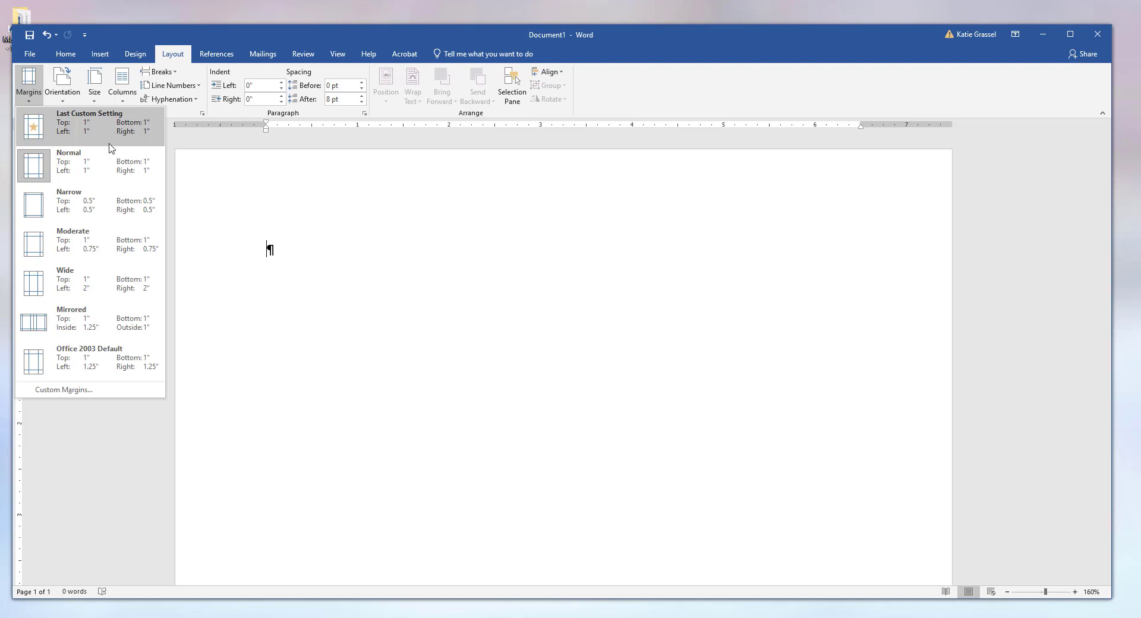
pyautogui.click(105, 205)
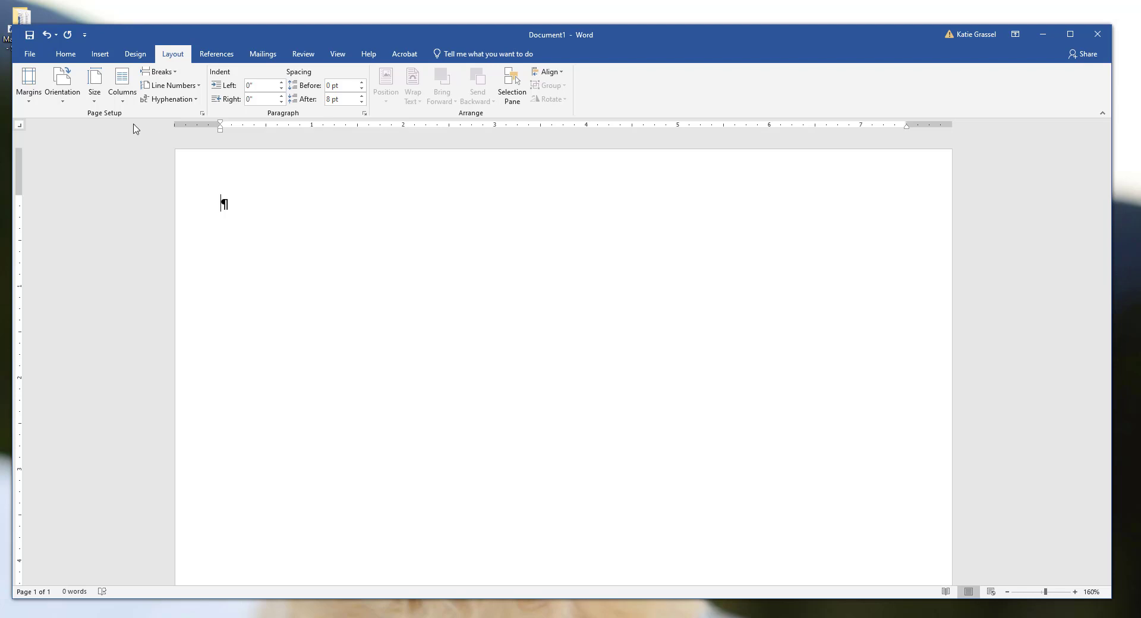
# Change the page orientation to Landscape and open the page header for editing.
pyautogui.click(65, 104)
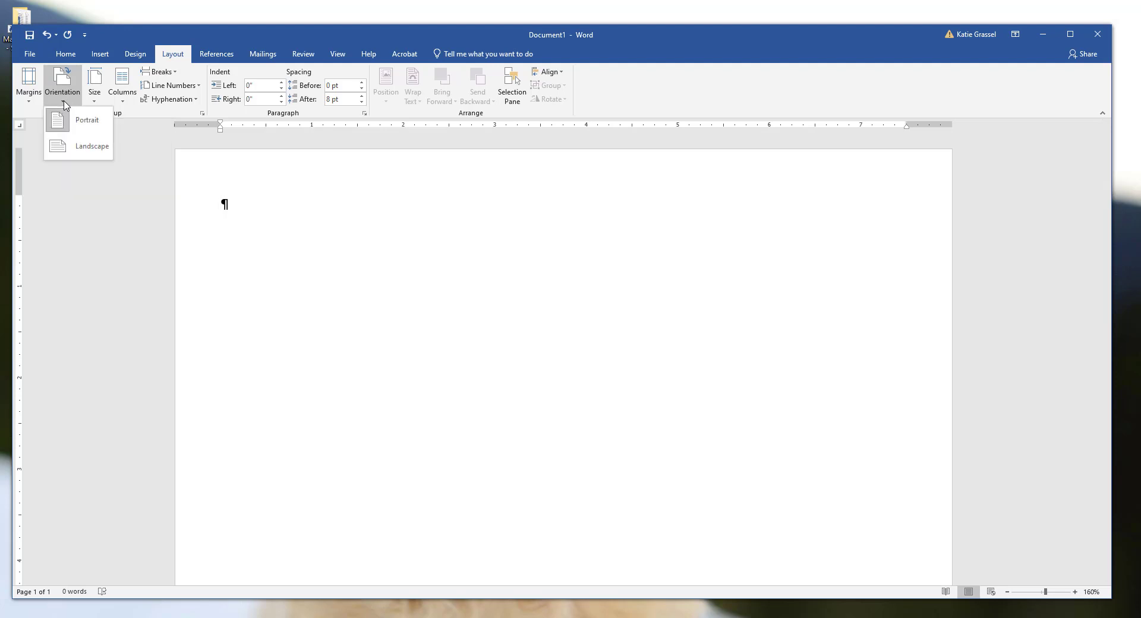
pyautogui.click(65, 153)
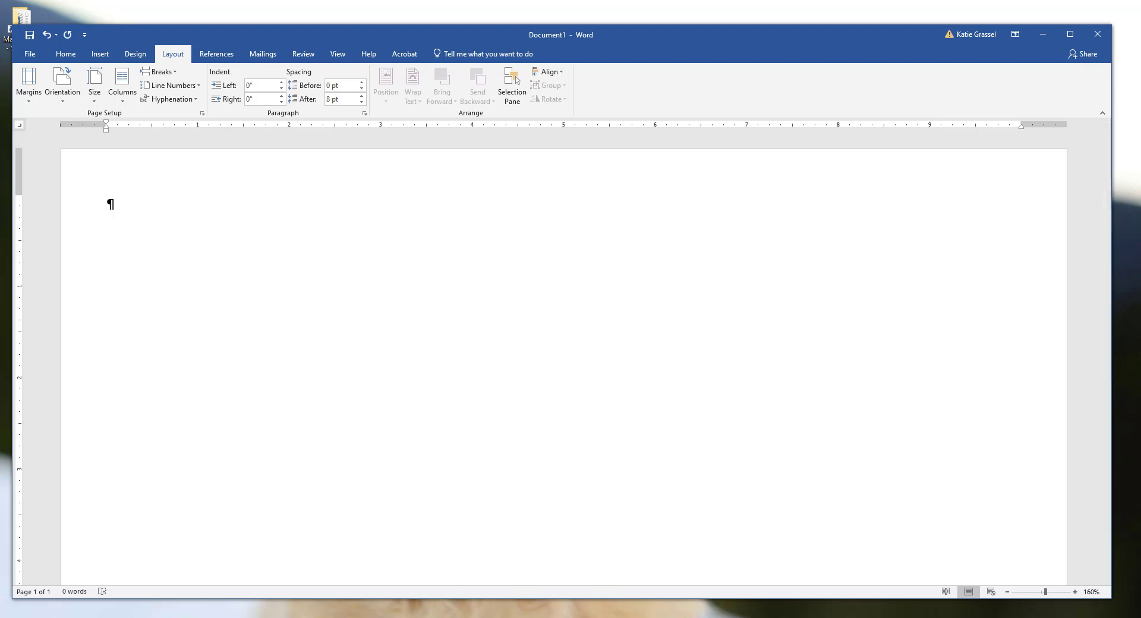
pyautogui.moveTo(247, 617)
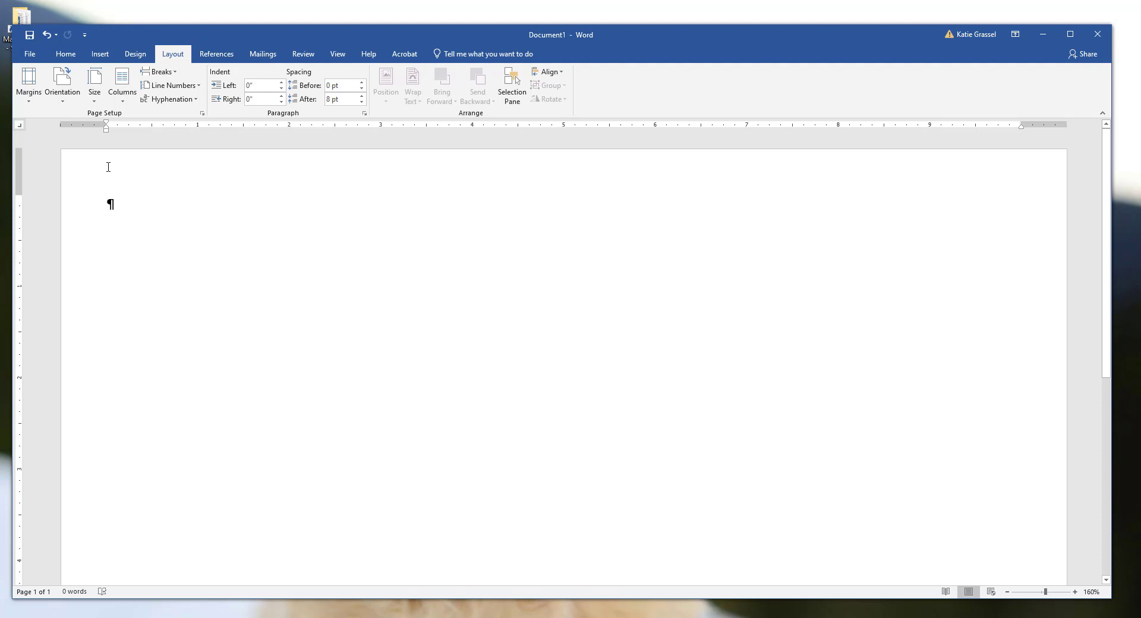
pyautogui.doubleClick(133, 169)
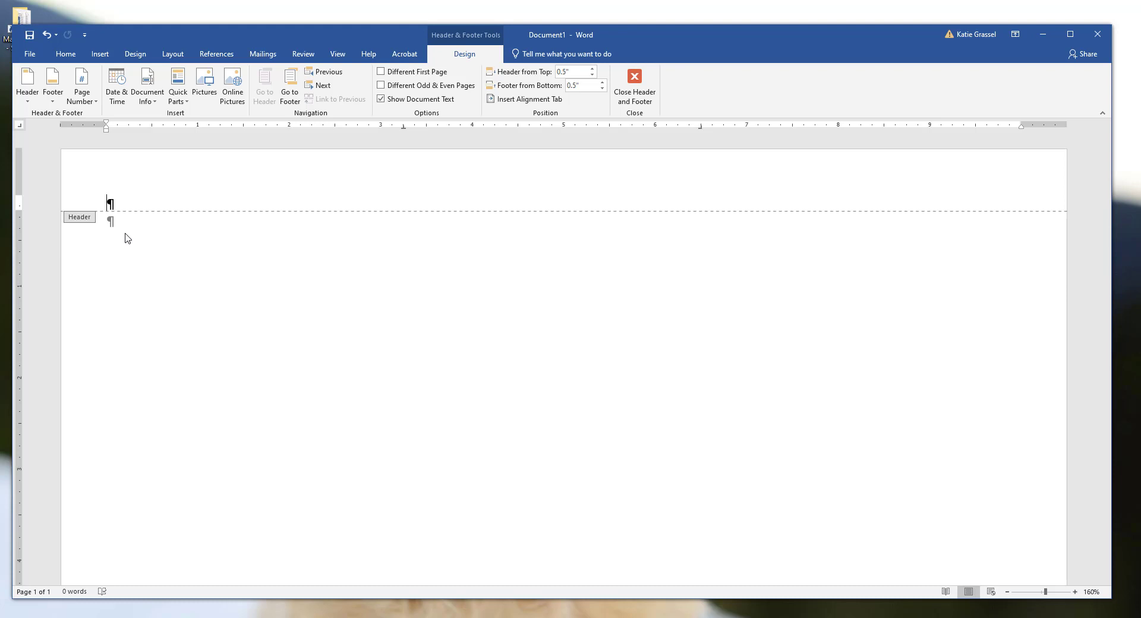
# Enter the two sample lines "Gjgj" and "Hjkhjk" in the page header.
pyautogui.write('Gjgj')
pyautogui.press('Return')
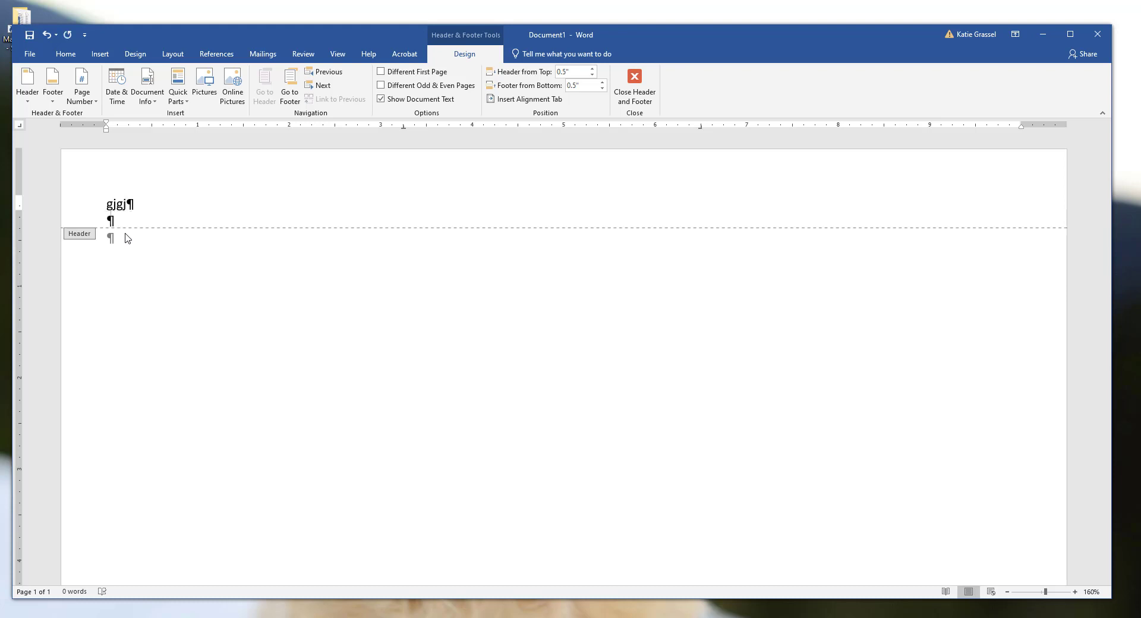
pyautogui.write('Hjkhjk')
pyautogui.press('Return')
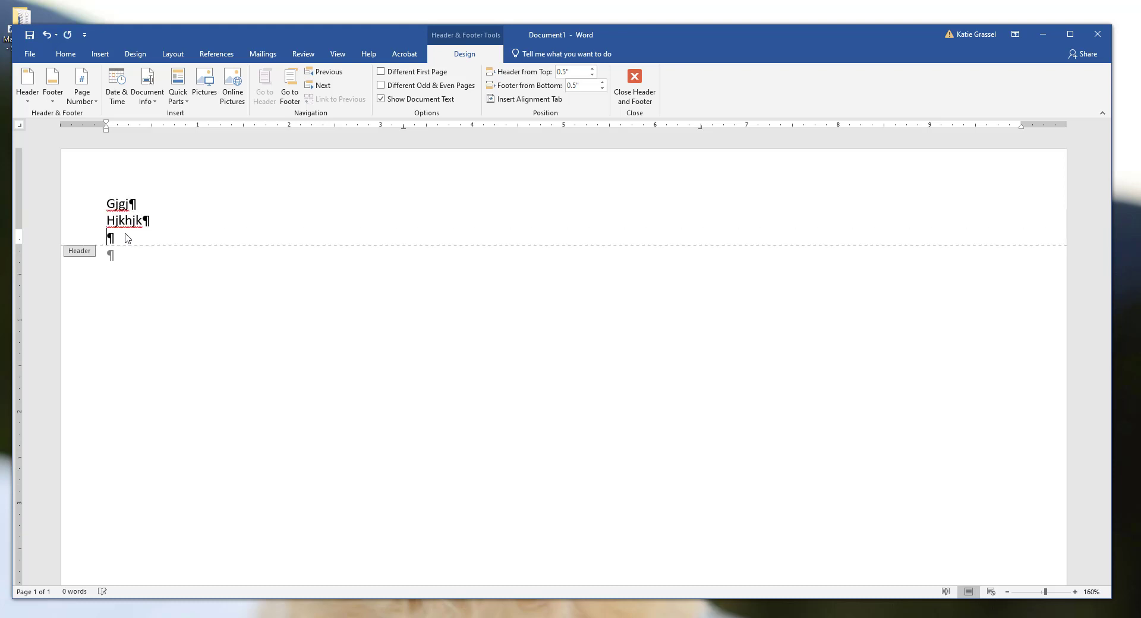
# Move through the header lines to the footer and undo the last automatic capitalization in the header.
pyautogui.press('Up')
pyautogui.press('Up')
pyautogui.press('Down')
pyautogui.press('Down')
pyautogui.press('Down')
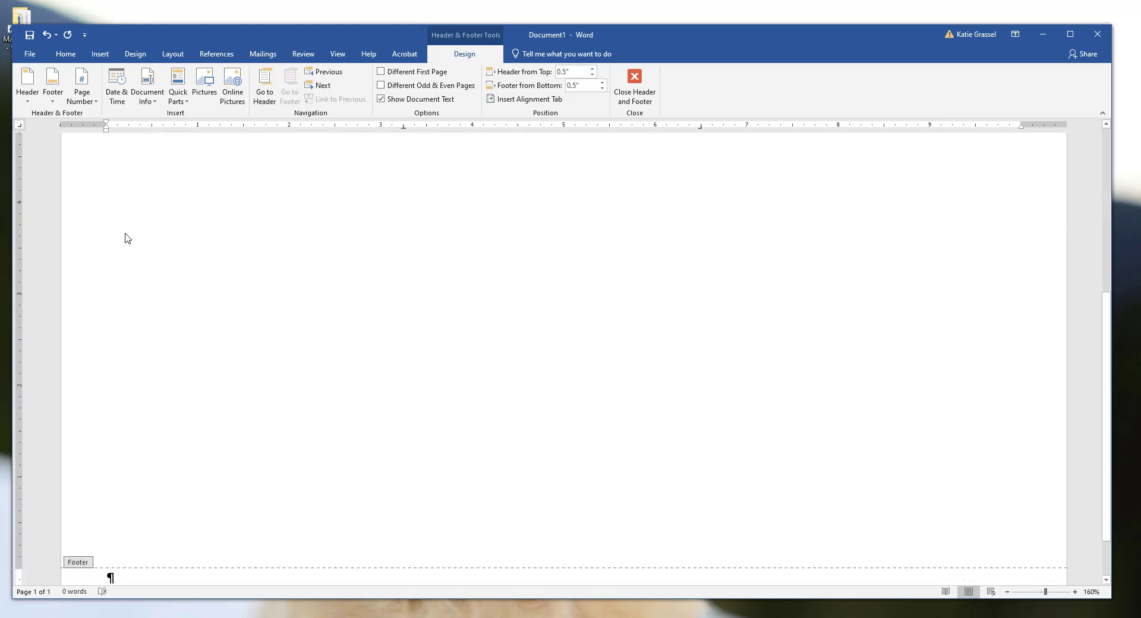
pyautogui.hotkey('ctrl', 'z')
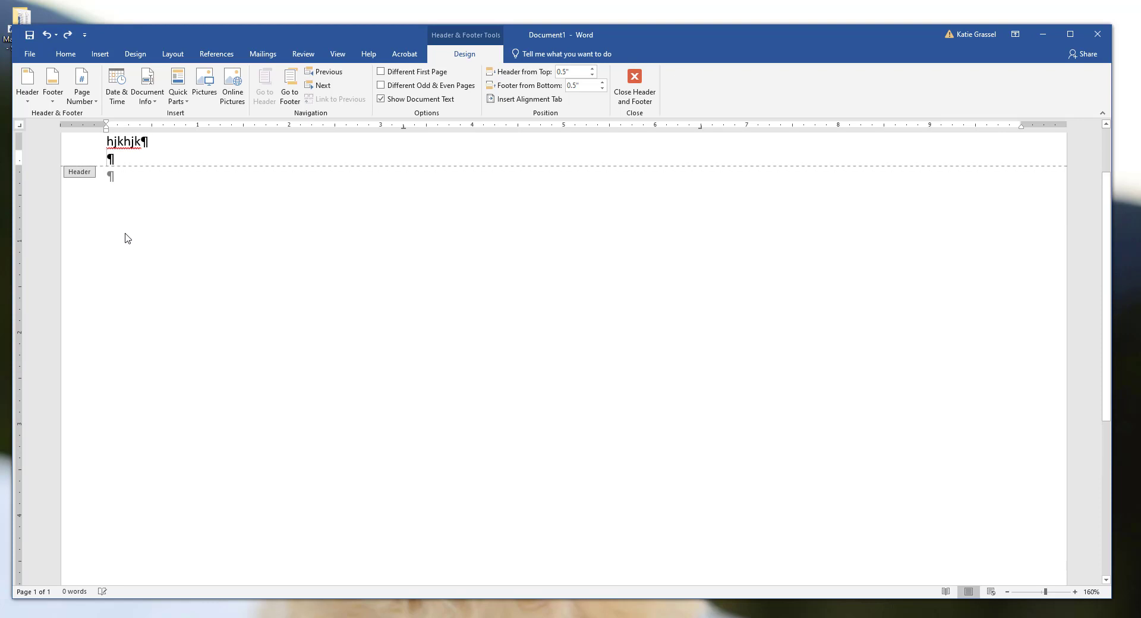
# Delete both sample lines from the page header.
pyautogui.press('Up')
pyautogui.press('Up')
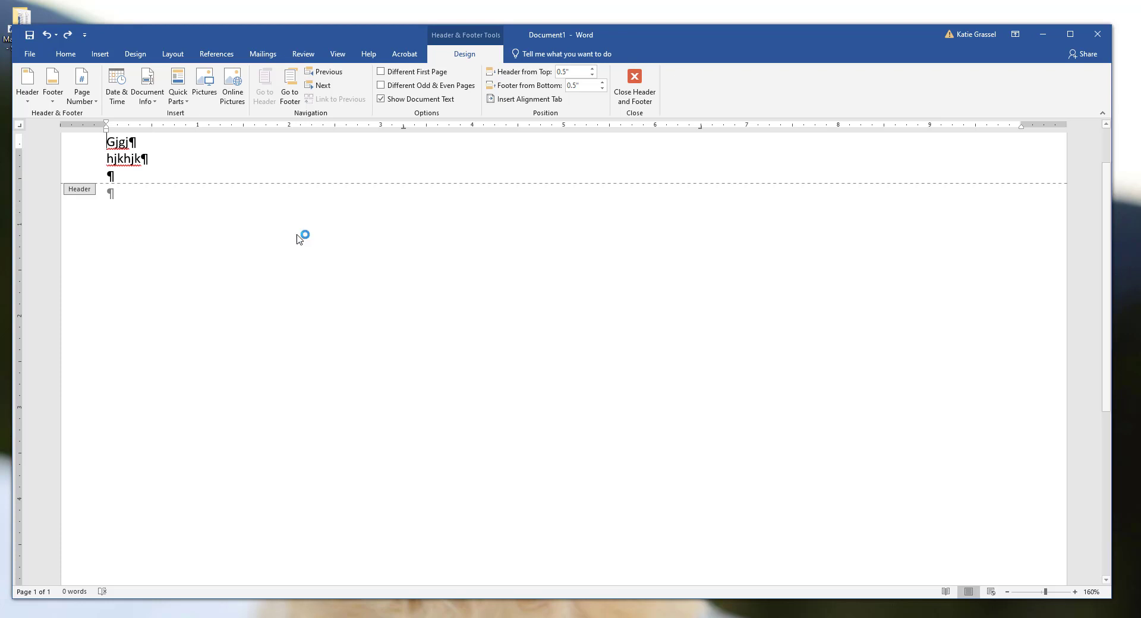
pyautogui.click(116, 152)
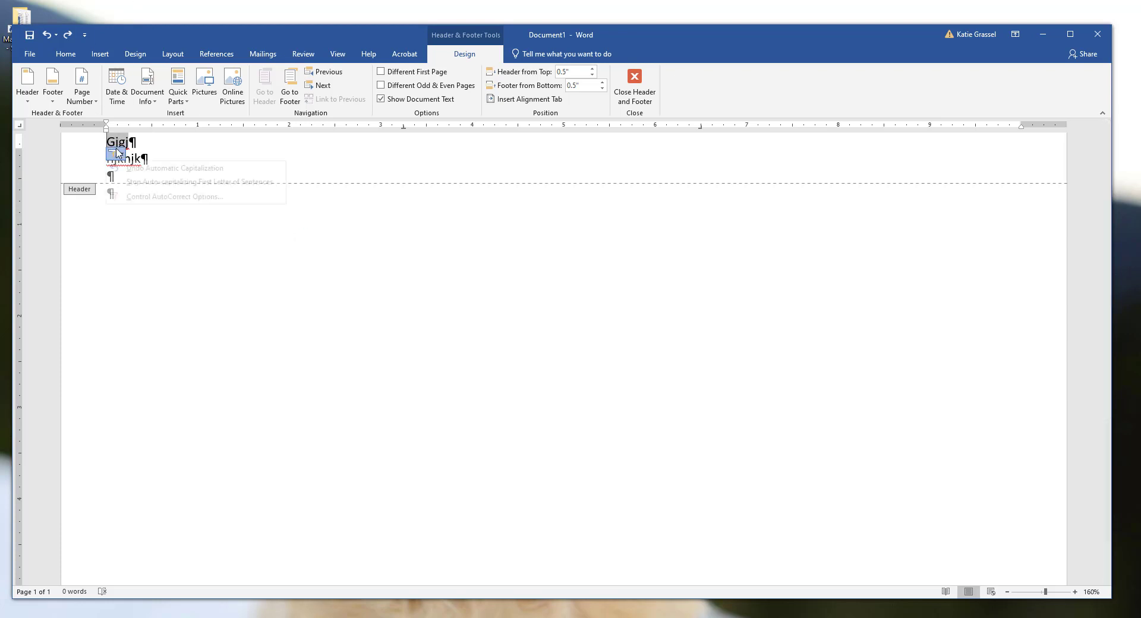
pyautogui.click(177, 148)
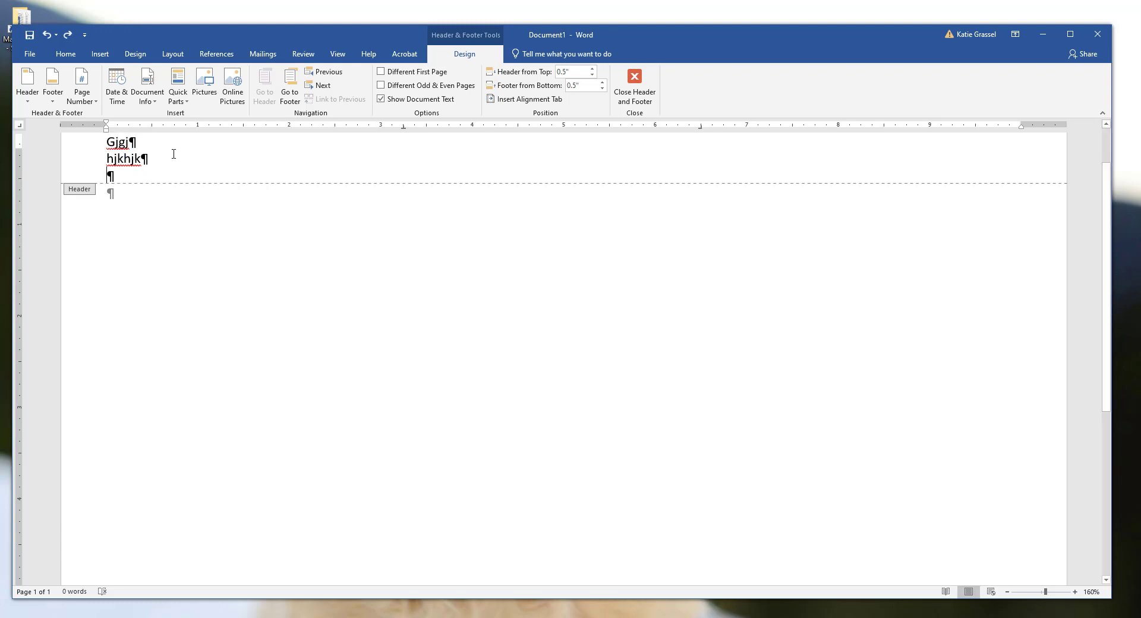
pyautogui.moveTo(173, 154); pyautogui.dragTo(110, 136)
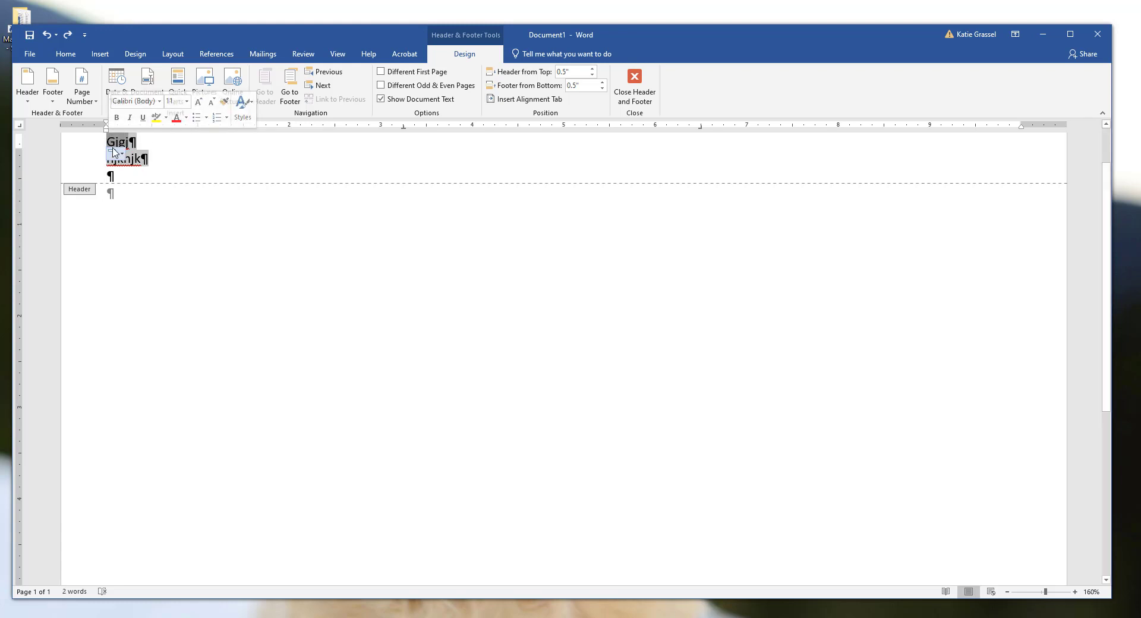
pyautogui.press('Delete')
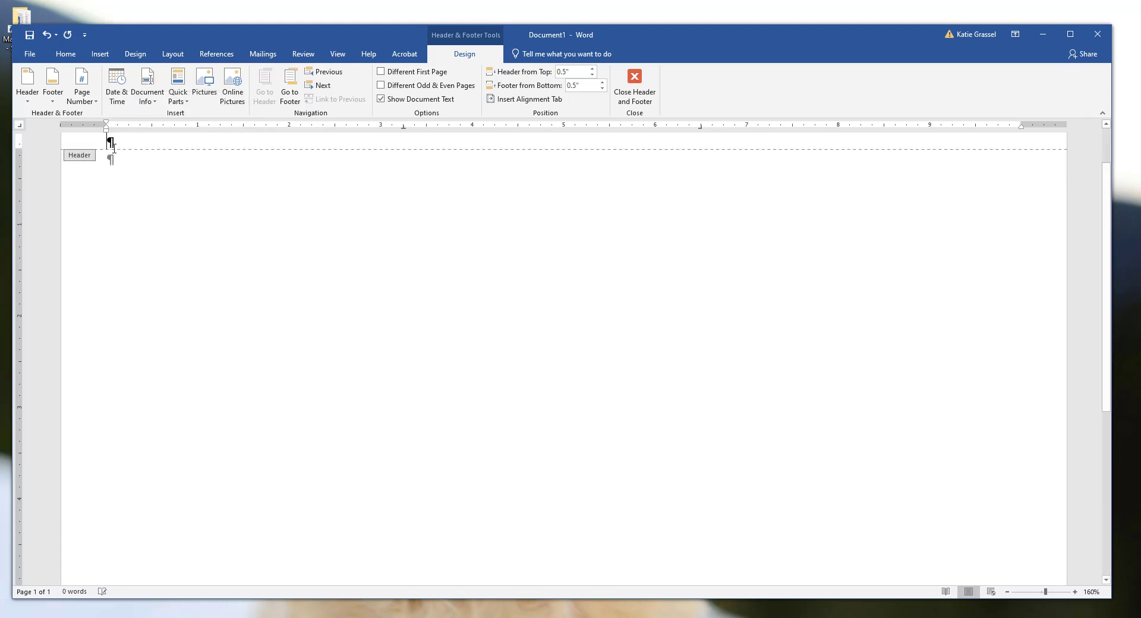
# Browse the built-in header and page number designs and insert the Facet (Odd Page) header.
pyautogui.click(29, 99)
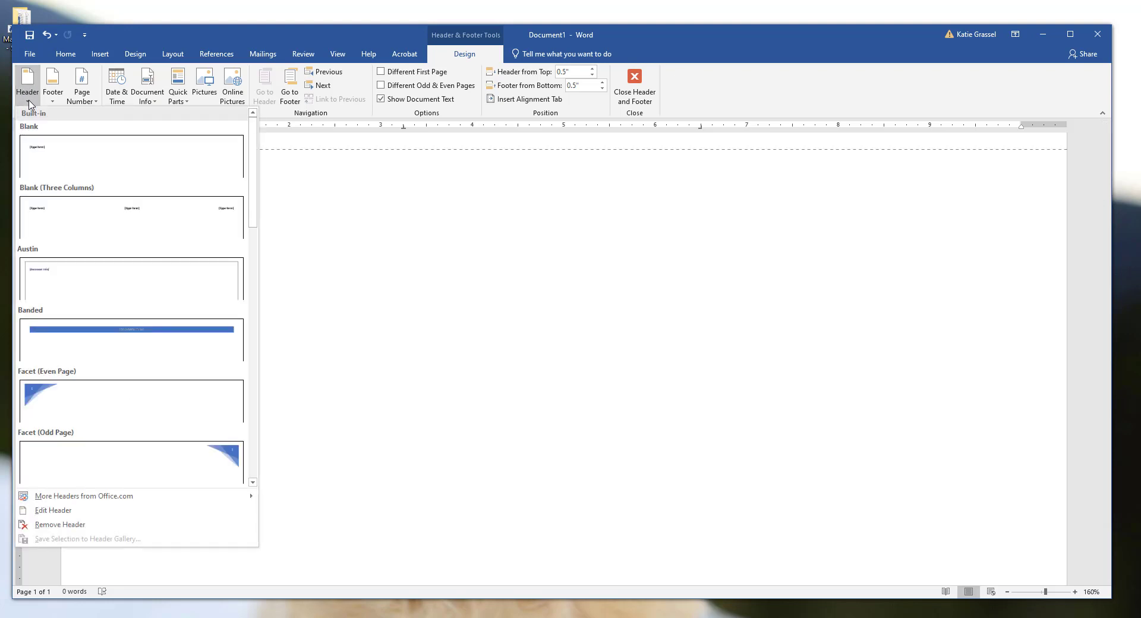
pyautogui.scroll(-5, 118, 238)
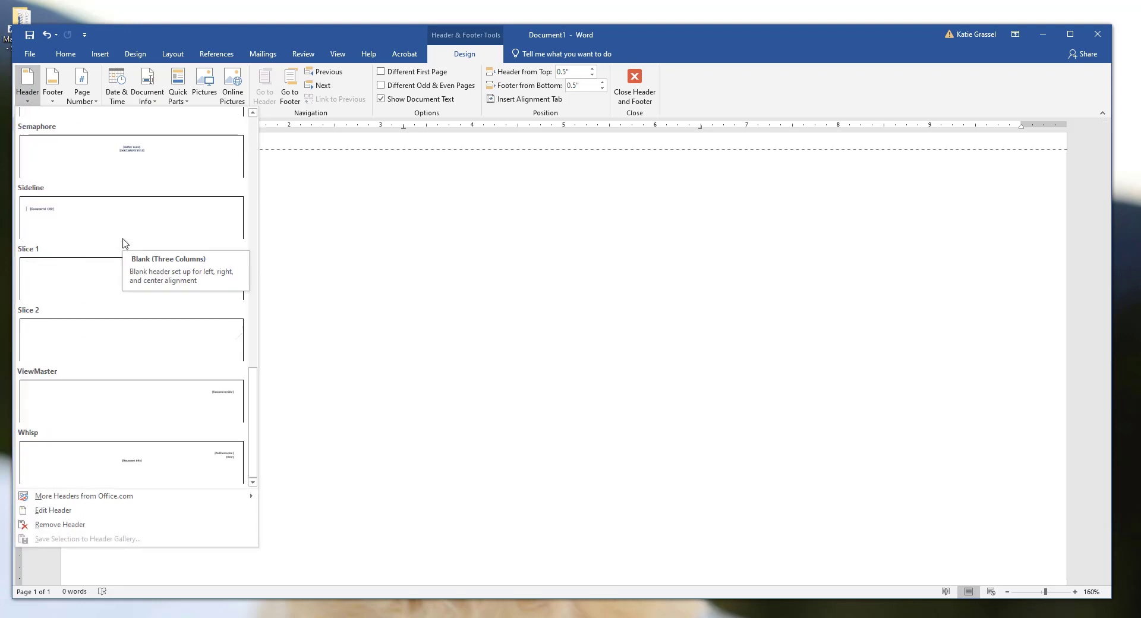
pyautogui.scroll(5, 115, 333)
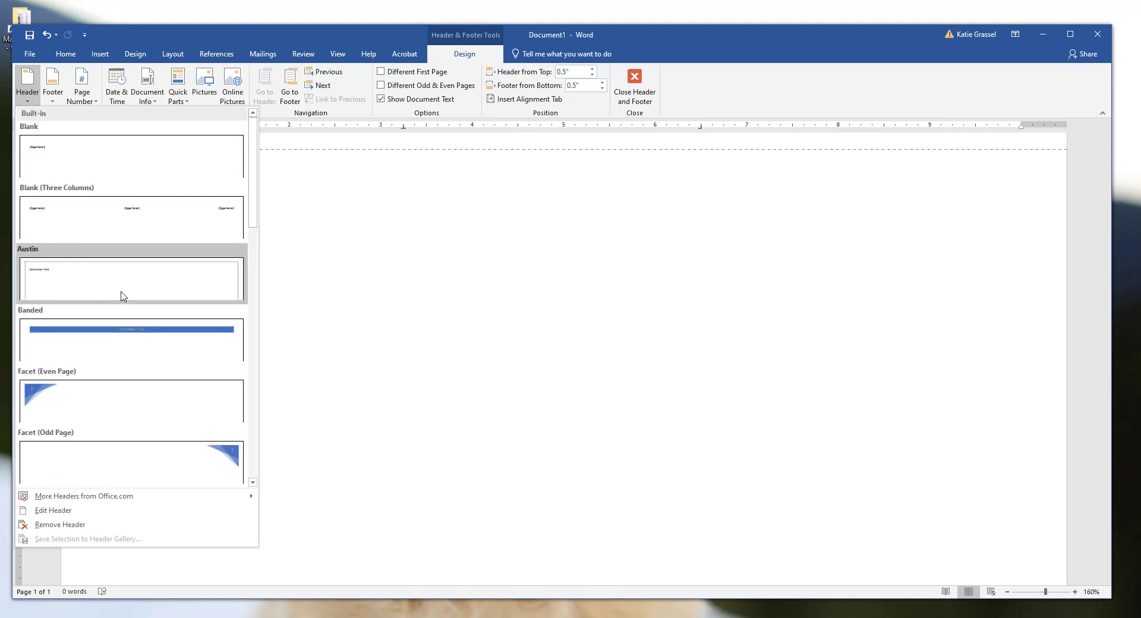
pyautogui.click(81, 95)
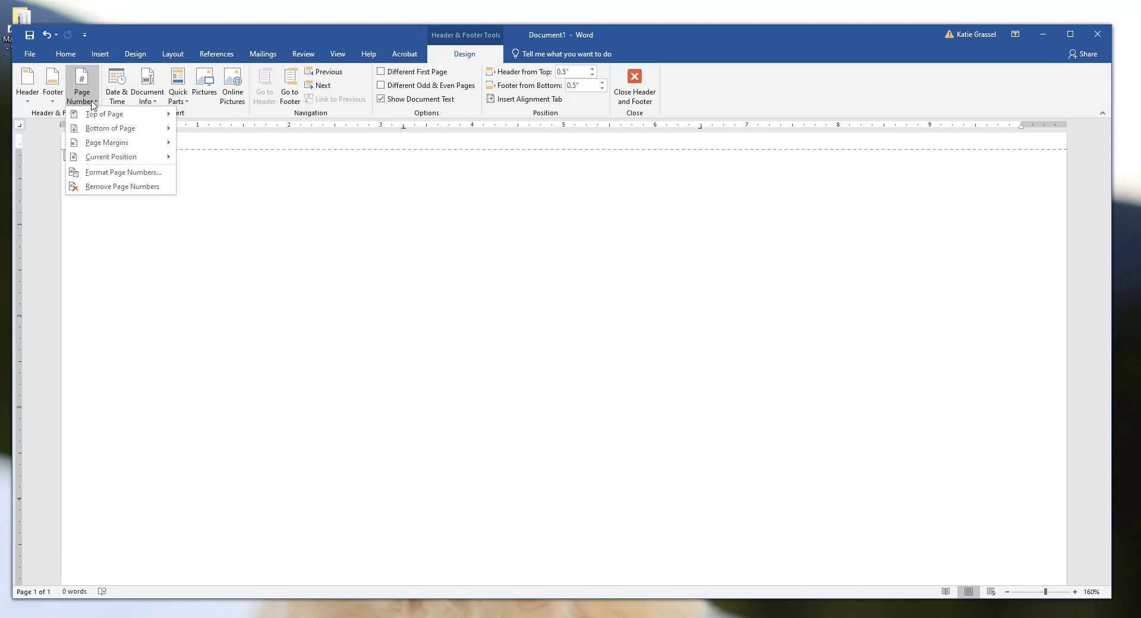
pyautogui.moveTo(90, 118)
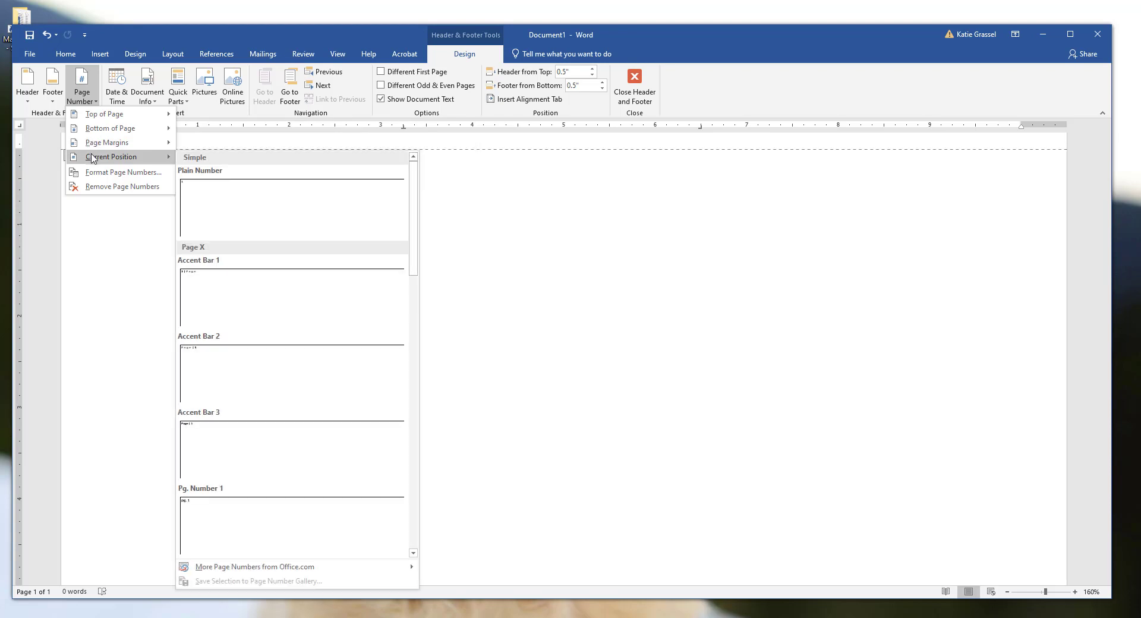
pyautogui.click(28, 93)
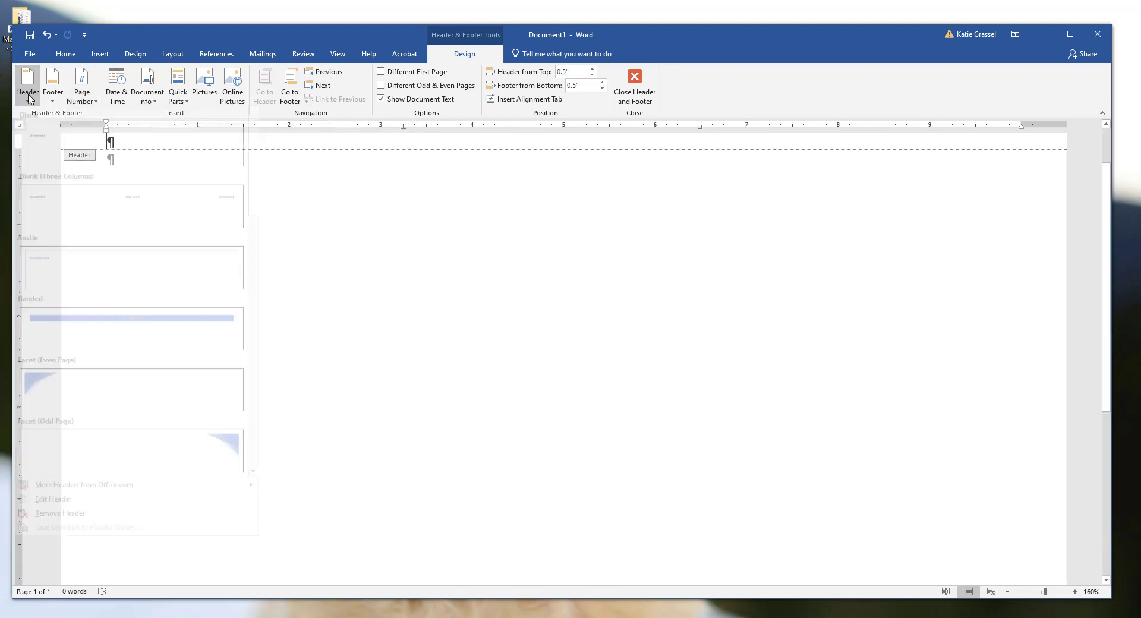
pyautogui.click(149, 470)
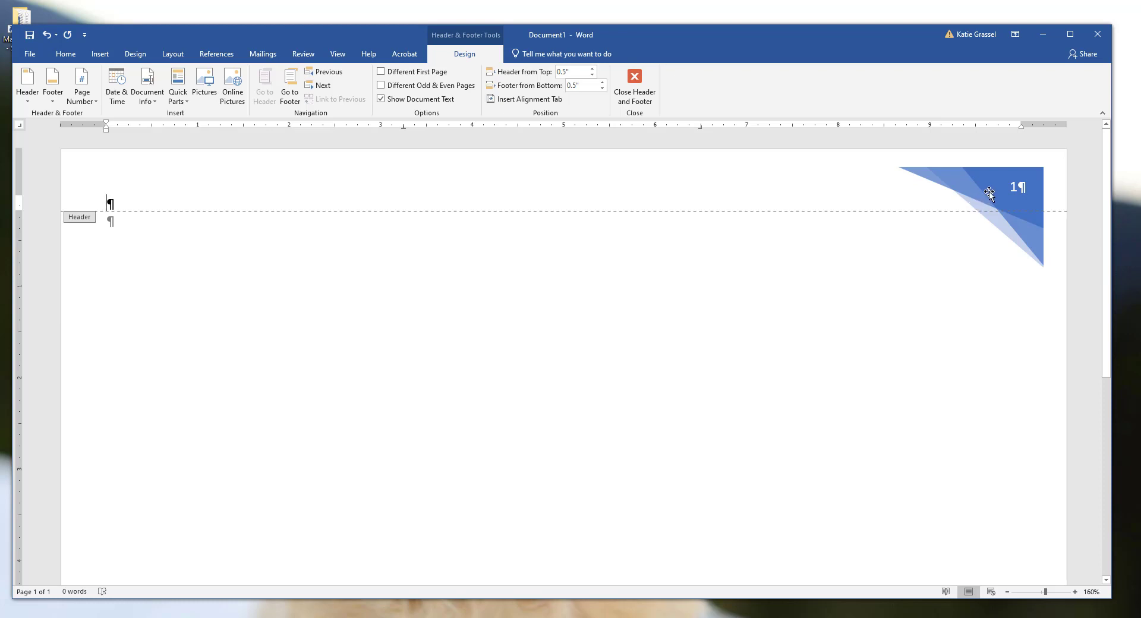
# Return to the document body and insert several page breaks to check the header's page numbering.
pyautogui.doubleClick(138, 237)
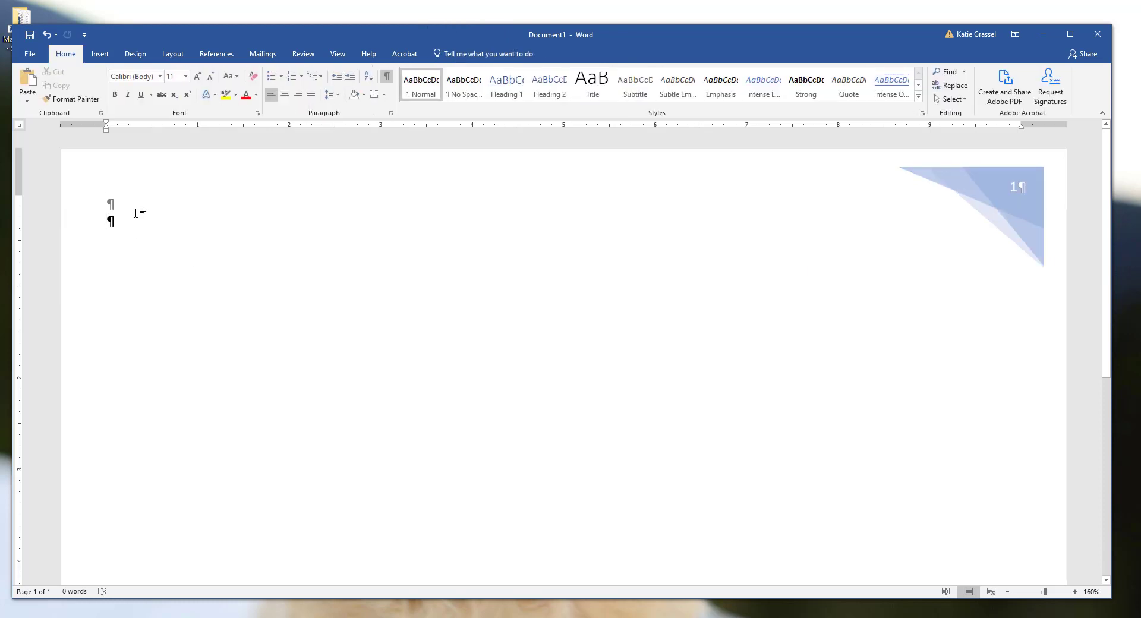
pyautogui.hotkey('ctrl', 'Return')
pyautogui.hotkey('ctrl', 'Return')
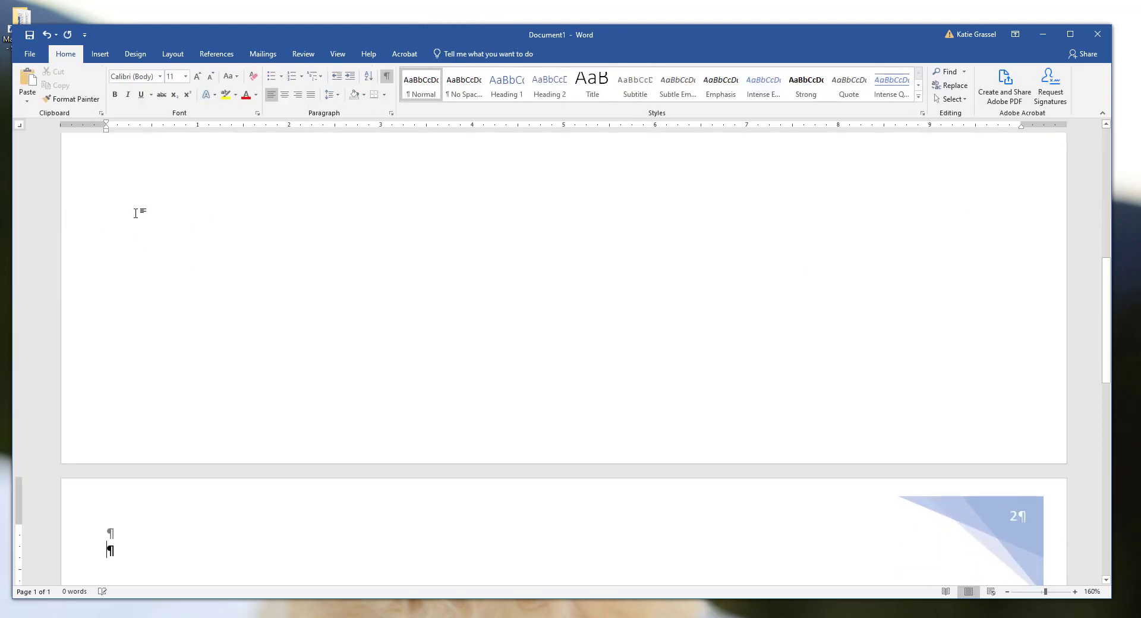
pyautogui.hotkey('ctrl', 'Return')
pyautogui.hotkey('ctrl', 'Return')
pyautogui.hotkey('ctrl', 'Return')
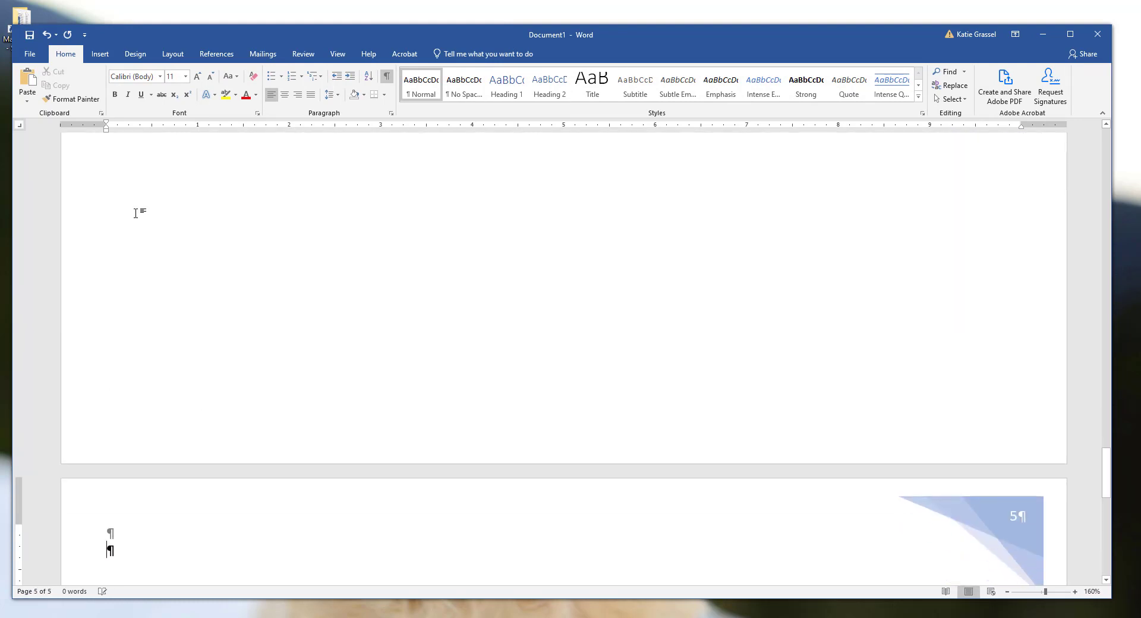
pyautogui.hotkey('ctrl', 'Return')
pyautogui.hotkey('ctrl', 'Return')
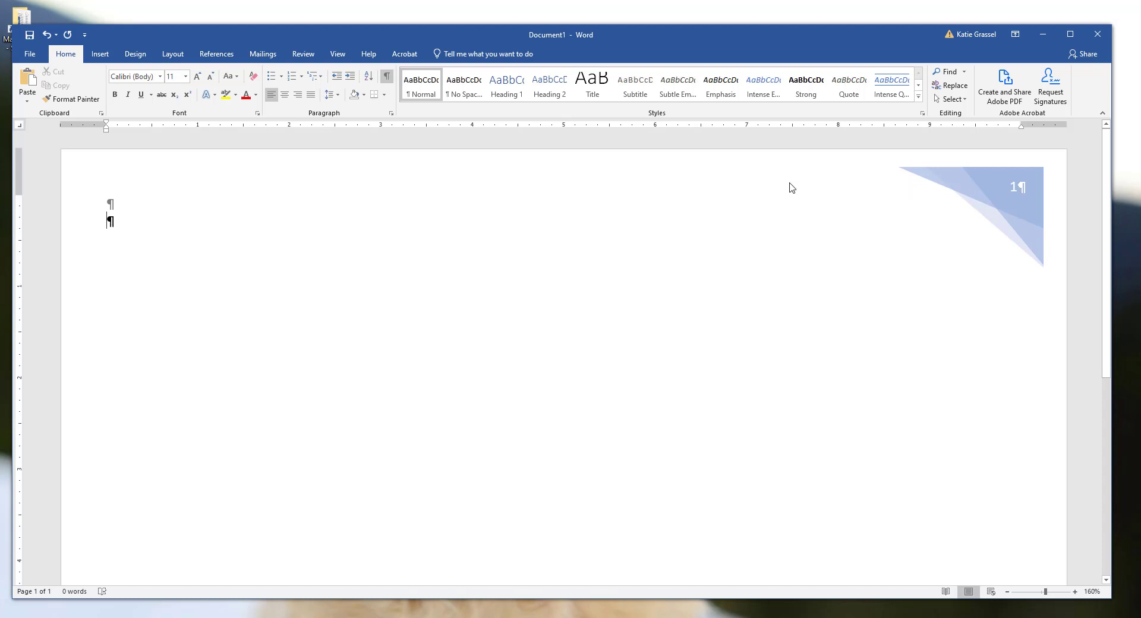
# Reopen the page header for editing and delete the Facet page number graphic from it.
pyautogui.doubleClick(157, 190)
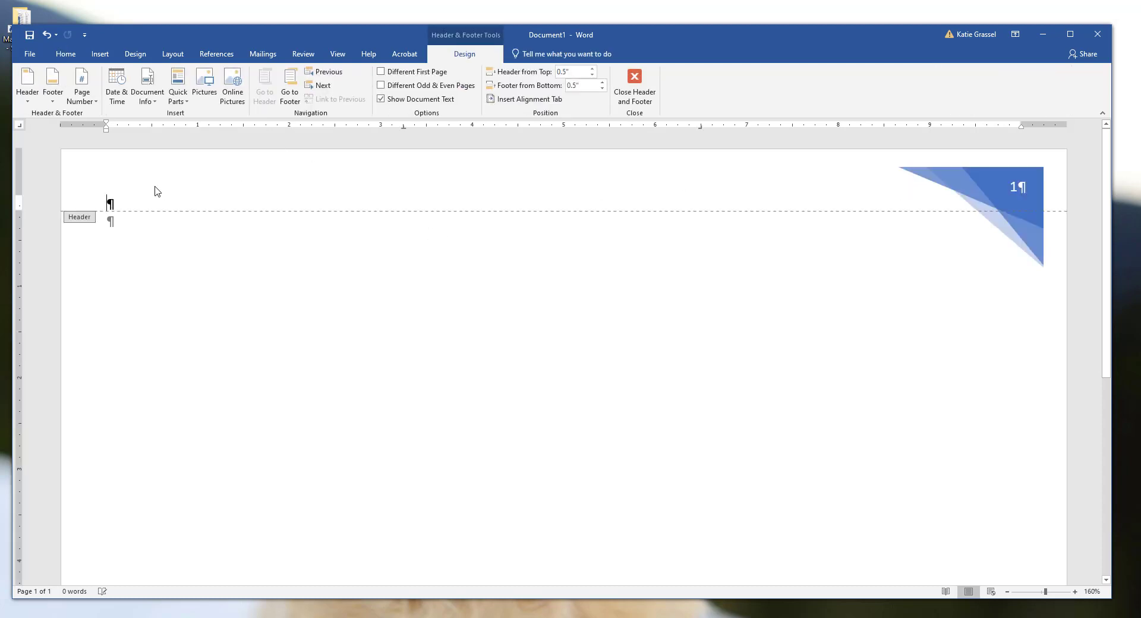
pyautogui.click(972, 184)
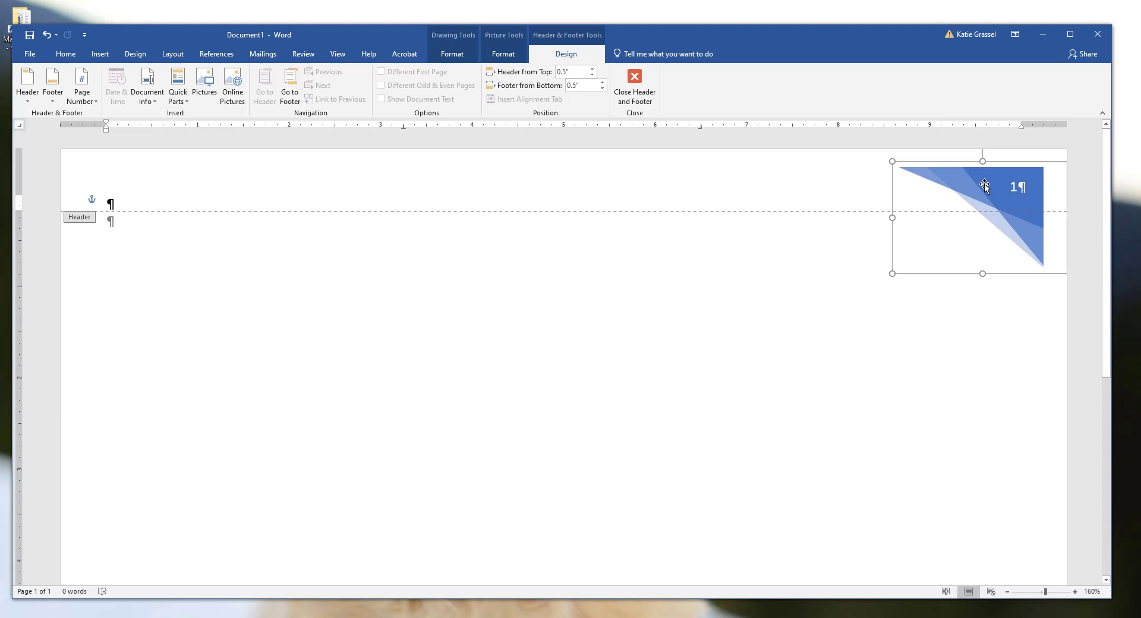
pyautogui.click(448, 59)
pyautogui.click(495, 56)
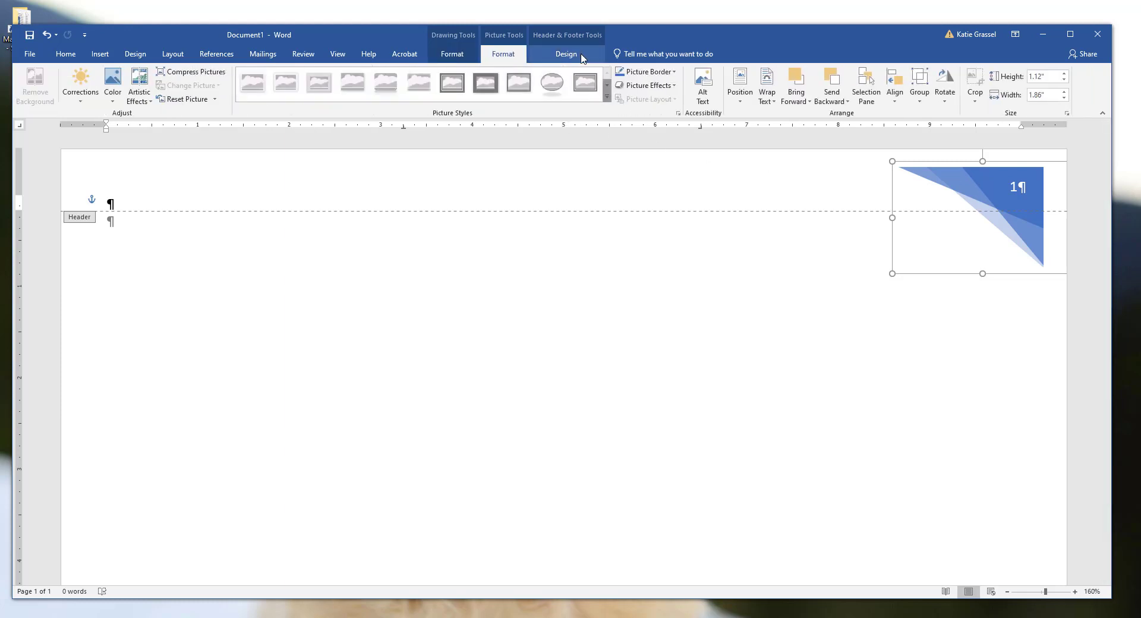
pyautogui.click(581, 57)
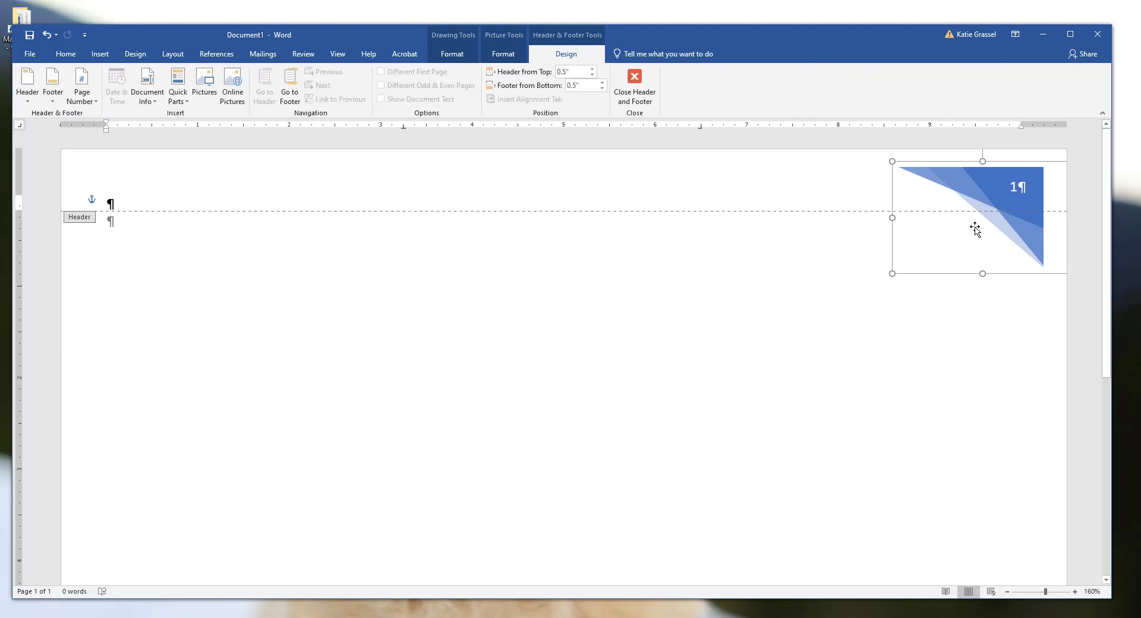
pyautogui.press('Delete')
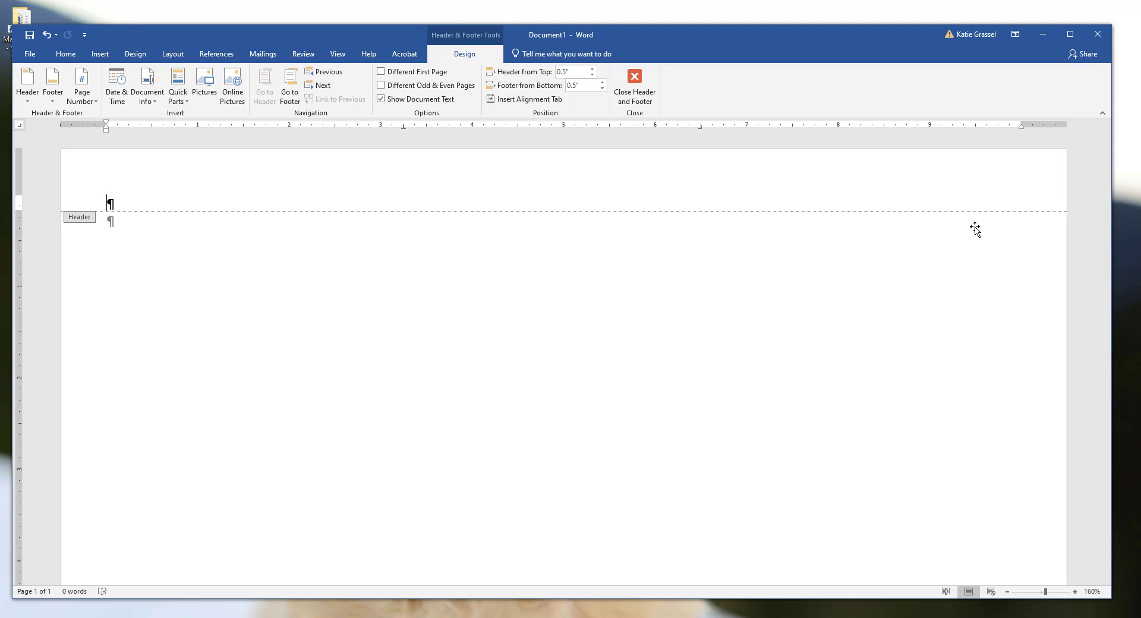
# Insert the current date and time in the header using the 10/9/2020 11:39 AM format.
pyautogui.click(119, 101)
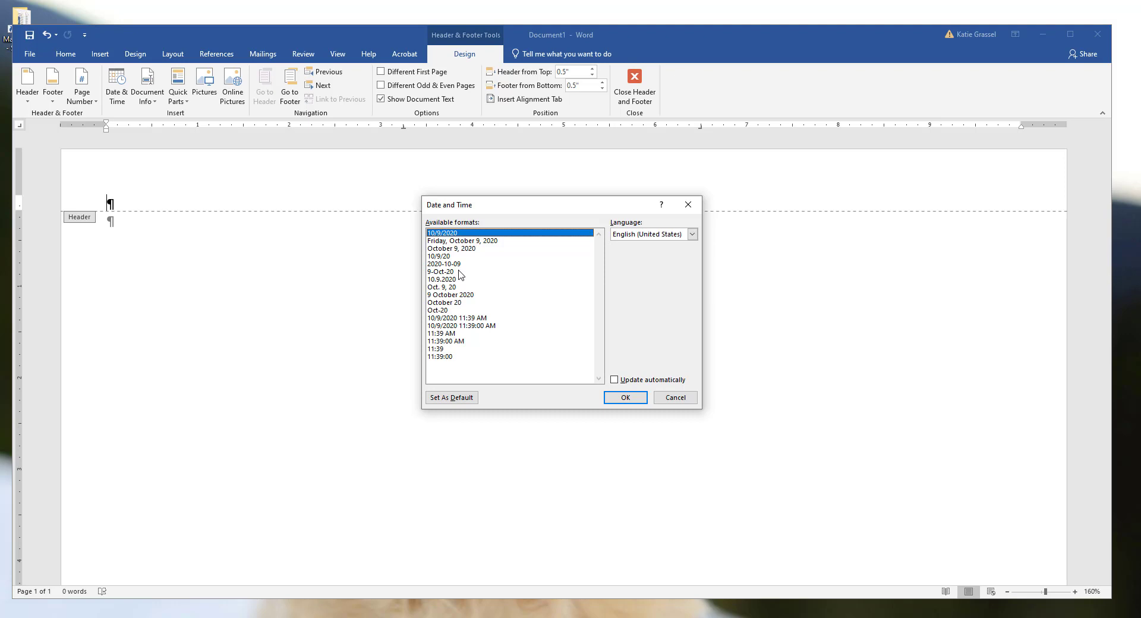
pyautogui.click(467, 319)
pyautogui.doubleClick(467, 321)
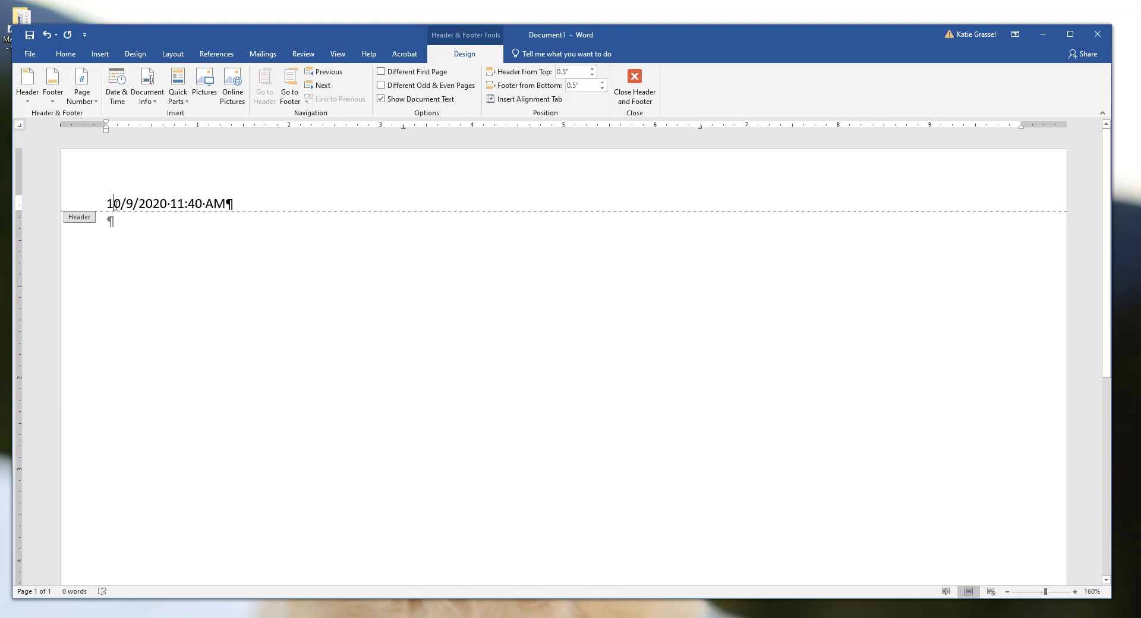
# Delete the inserted date and time from the header.
pyautogui.click(139, 204)
pyautogui.click(109, 204)
pyautogui.moveTo(111, 205); pyautogui.dragTo(265, 202)
pyautogui.press('Delete')
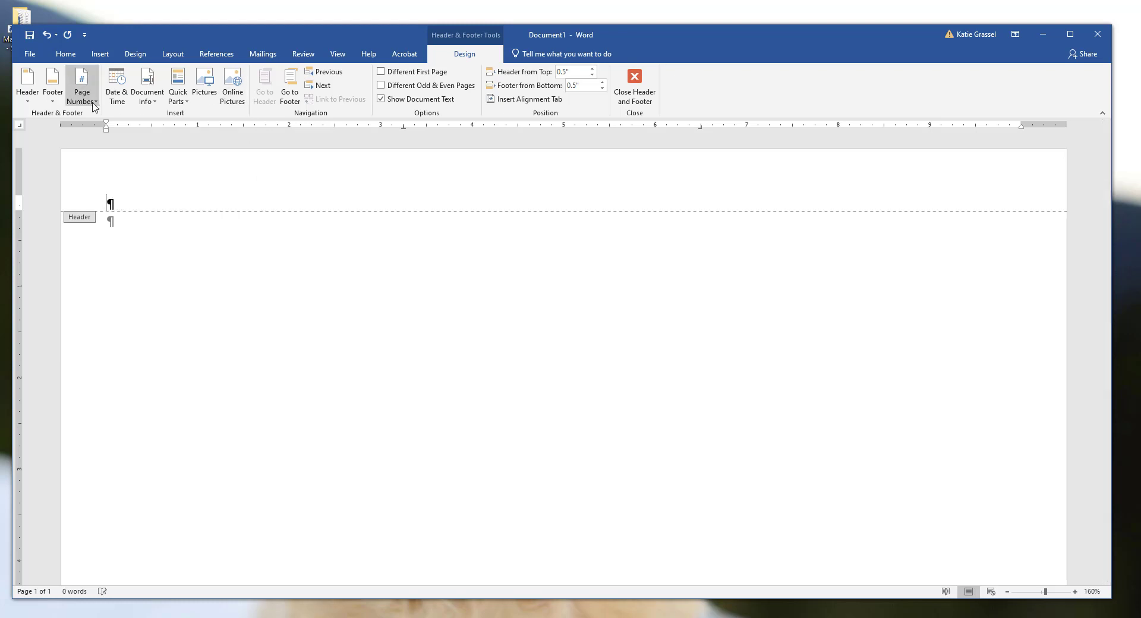
# Insert an automatically updating date and time in the header using the 10/9/2020 11:40 AM format.
pyautogui.click(116, 88)
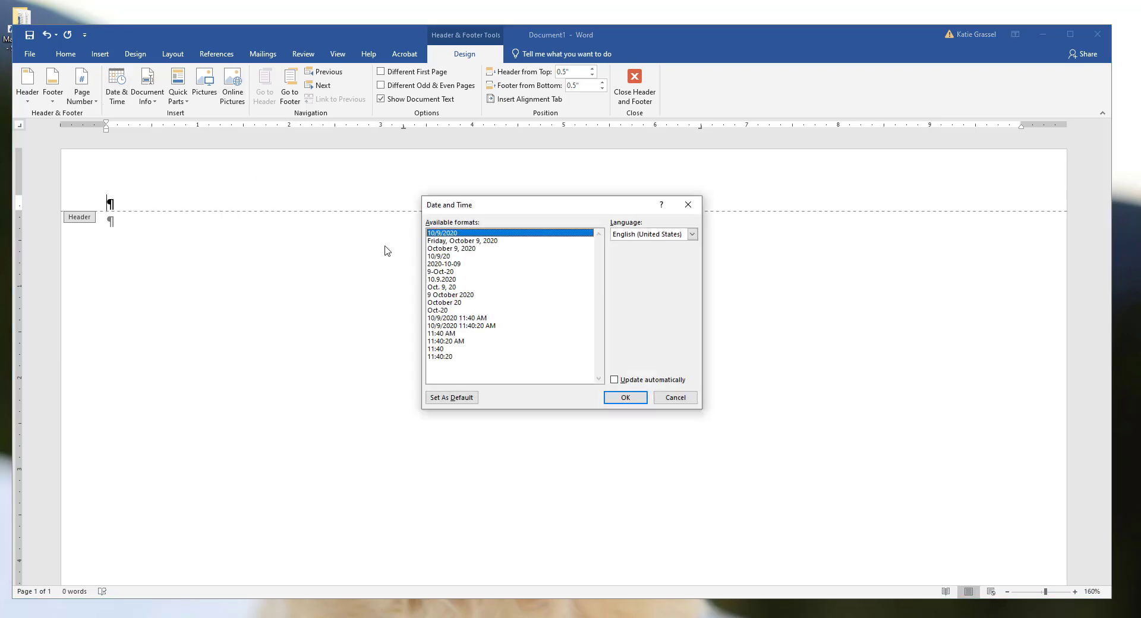
pyautogui.click(458, 319)
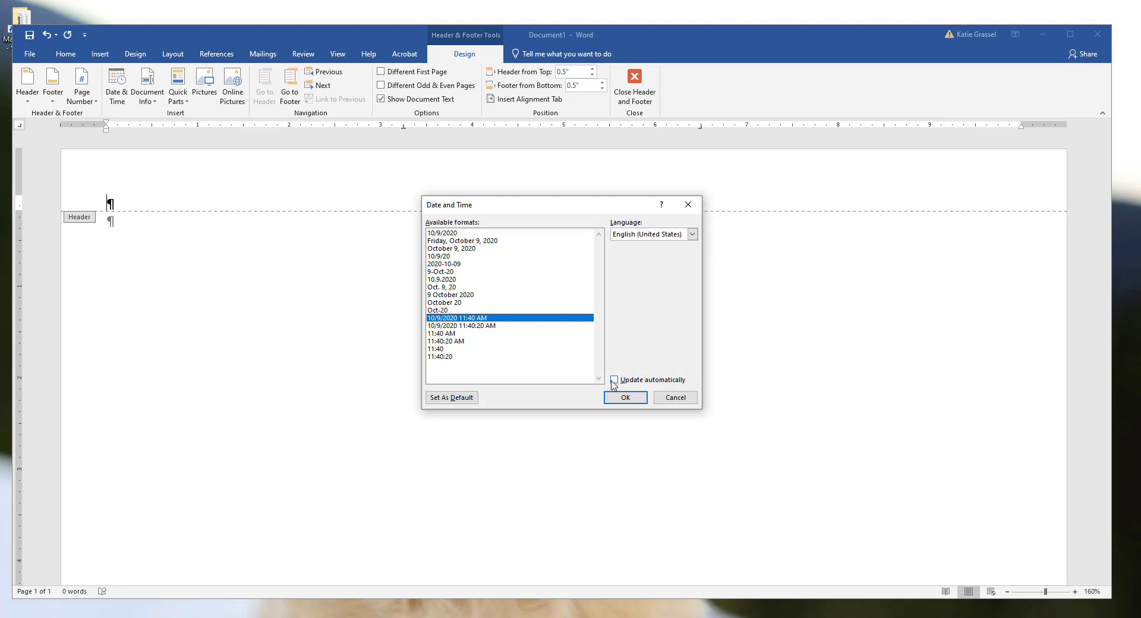
pyautogui.click(624, 398)
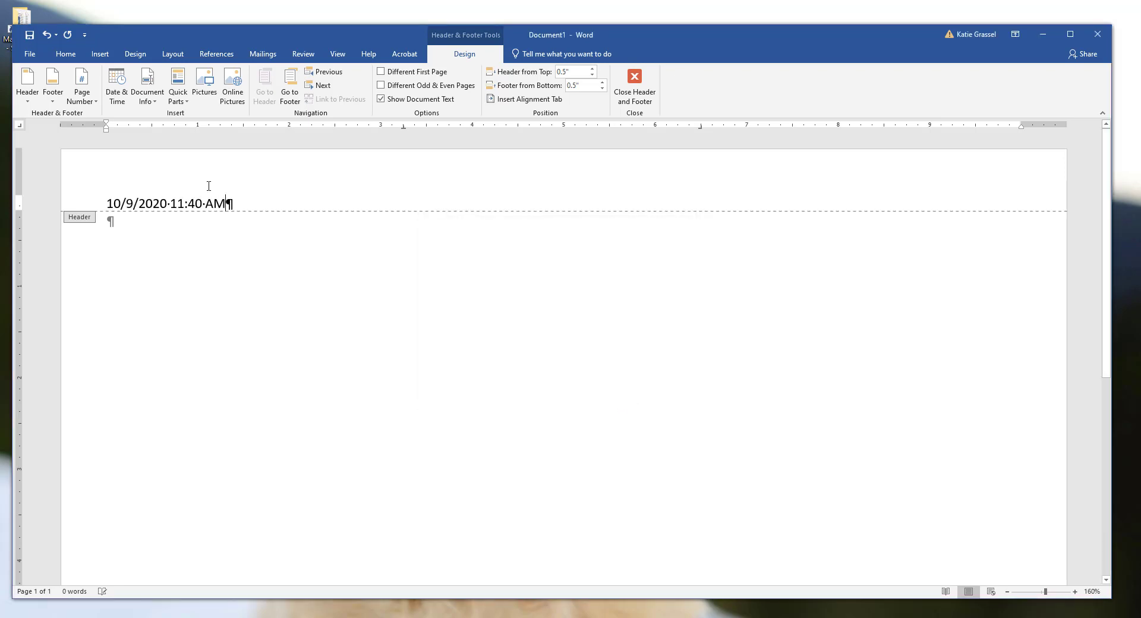
pyautogui.click(193, 204)
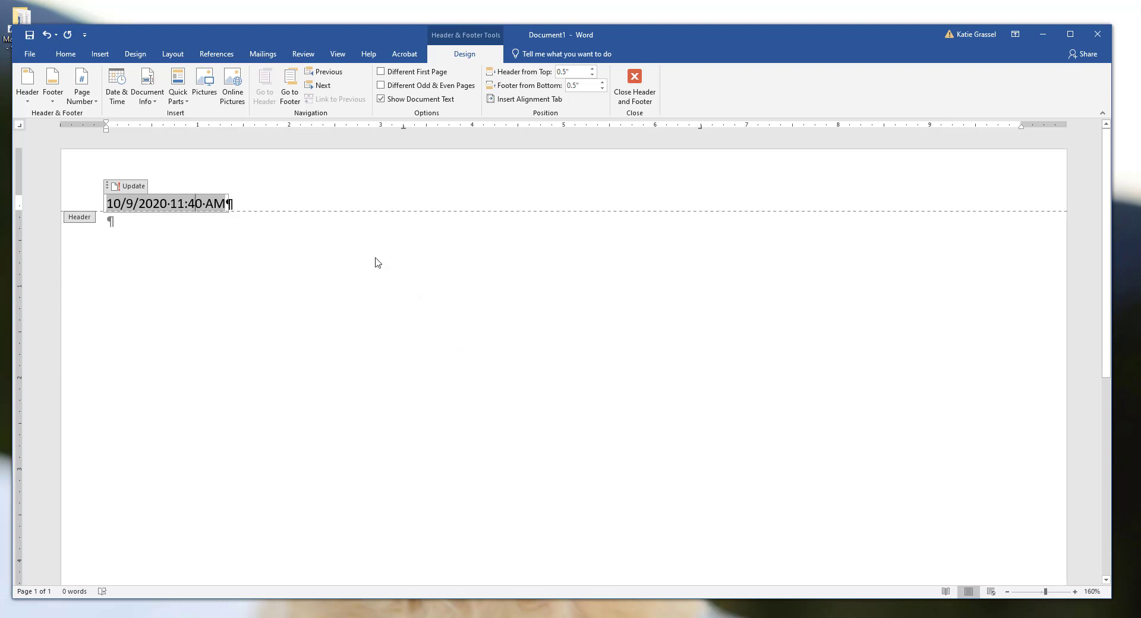
pyautogui.click(308, 206)
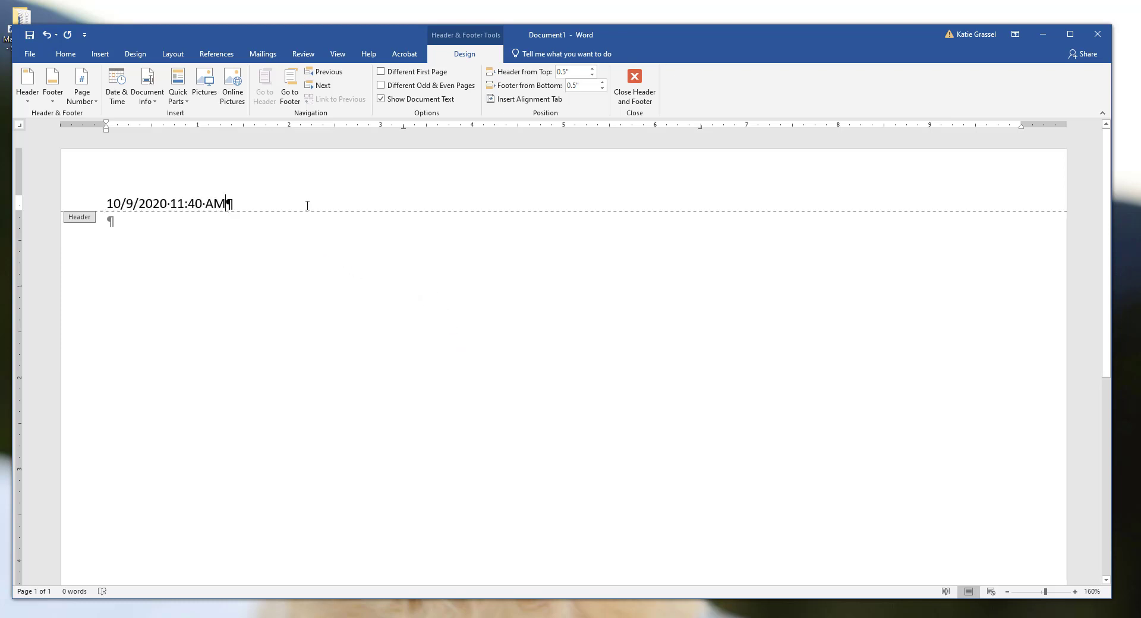
# Save the document in the Info Processing folder as Sample document for class October 9 2020.
pyautogui.click(32, 53)
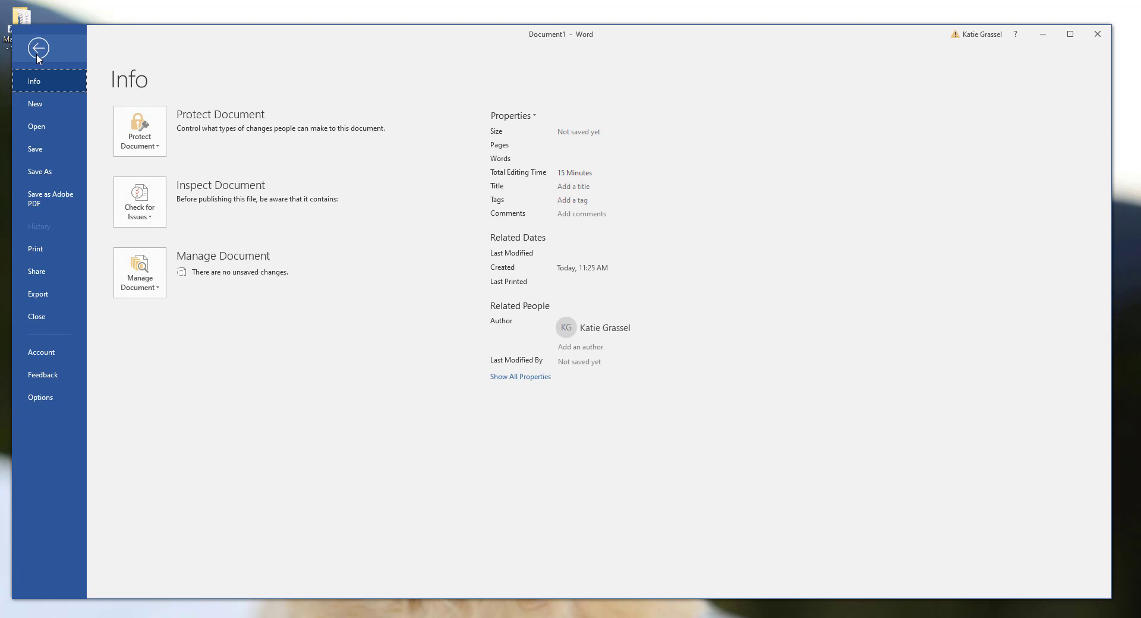
pyautogui.click(76, 178)
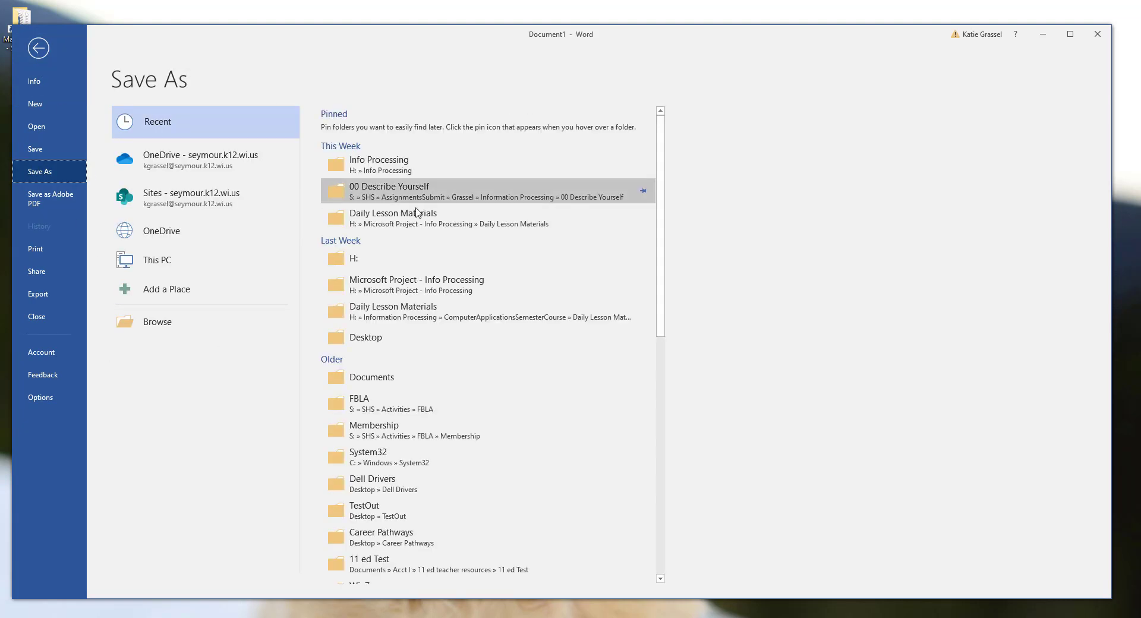
pyautogui.click(422, 165)
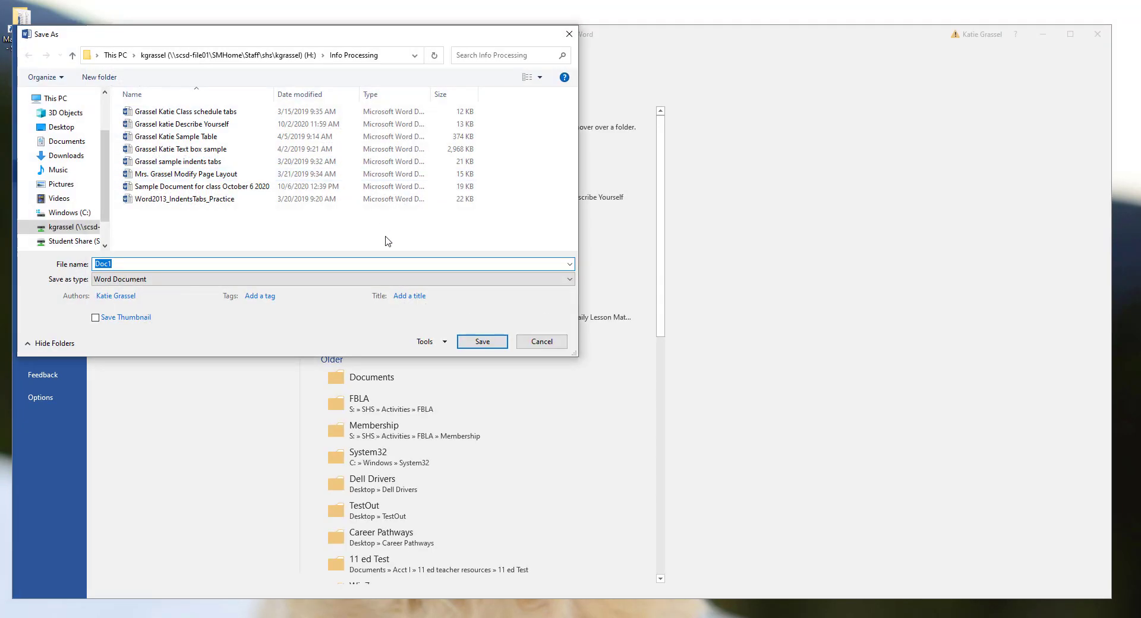
pyautogui.write('Sa')
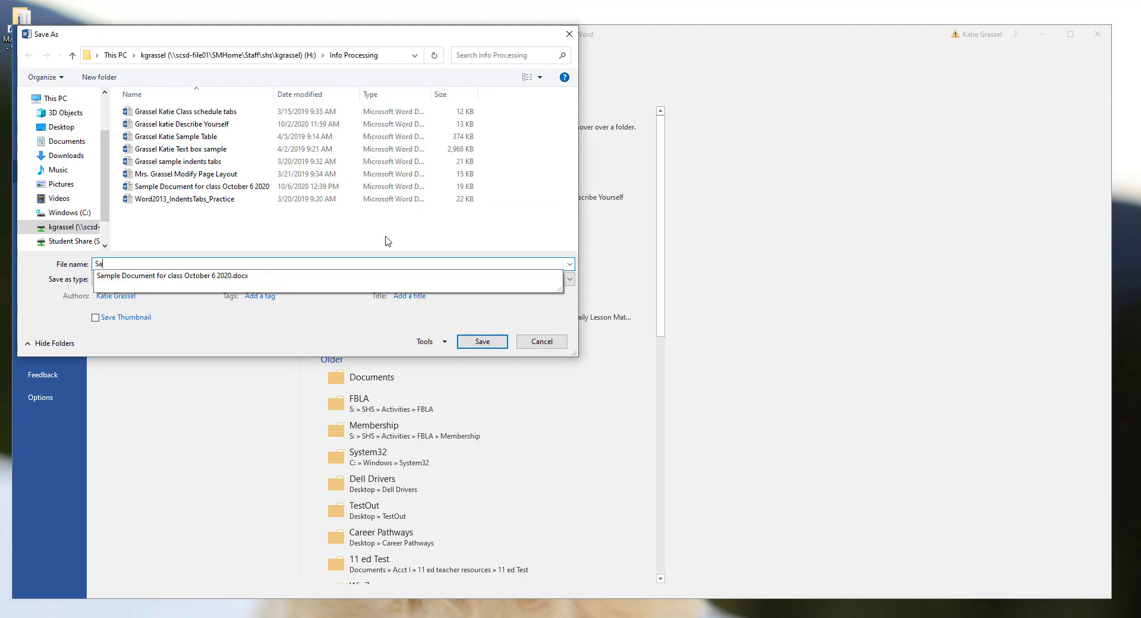
pyautogui.write('mple document for cl')
pyautogui.write('ass October ')
pyautogui.write('6 2020')
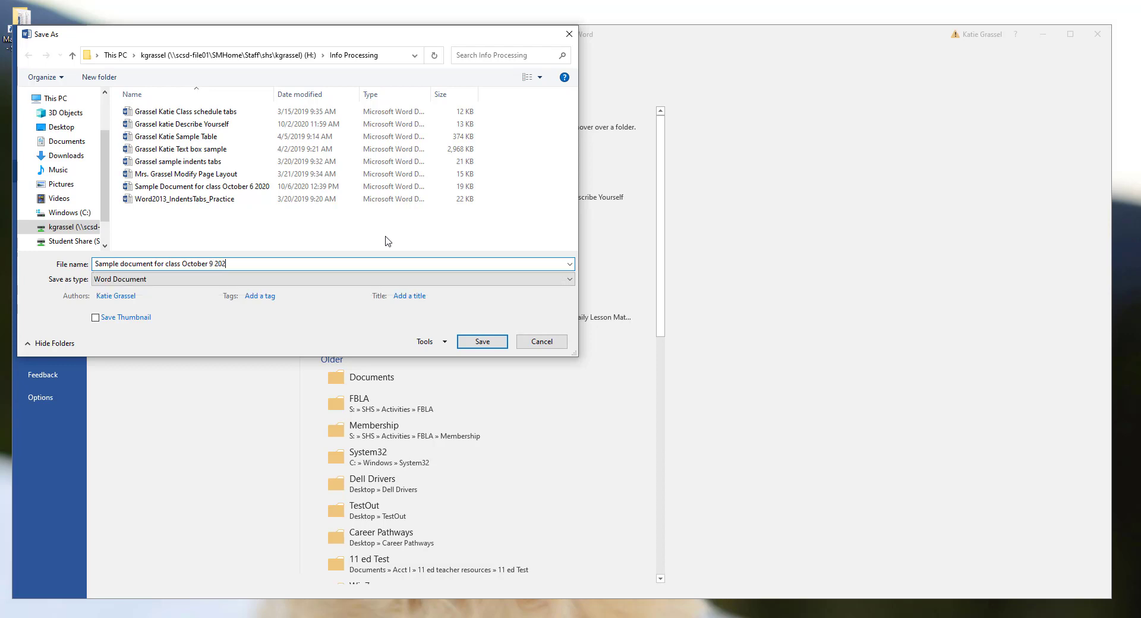
pyautogui.press('Return')
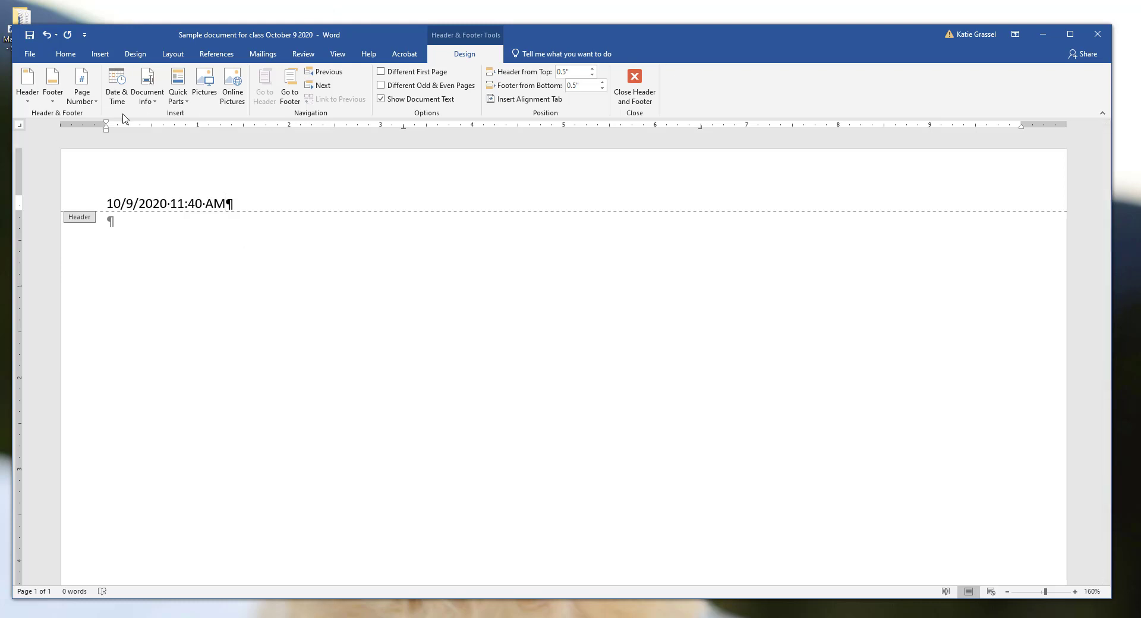
# Insert the document's file path in the header and place it on its own line below the date and time.
pyautogui.click(154, 106)
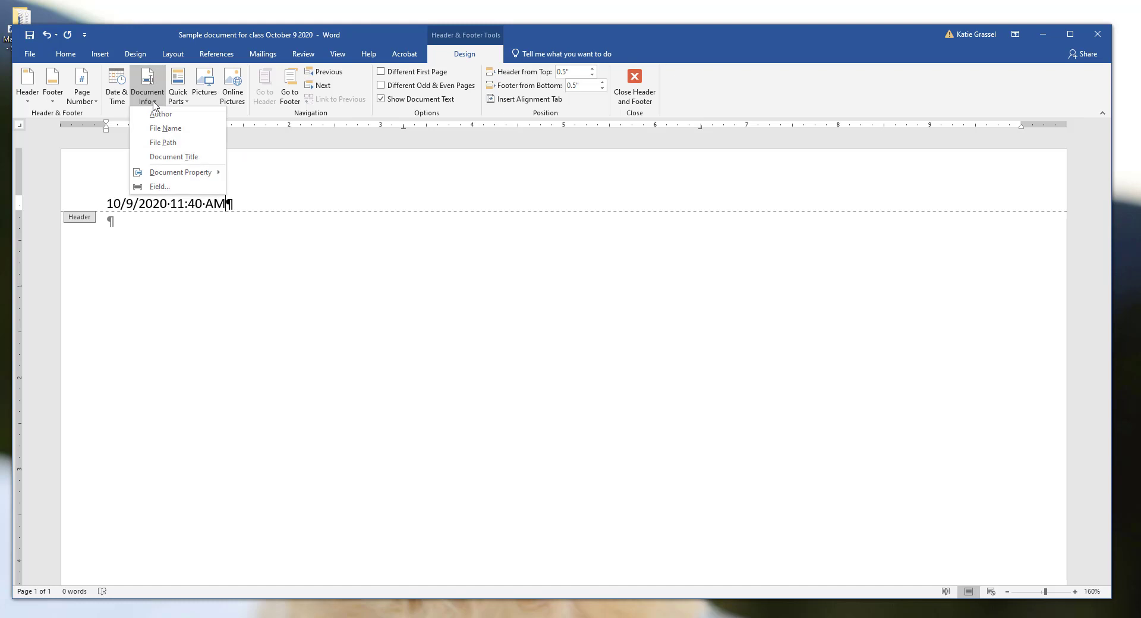
pyautogui.click(153, 143)
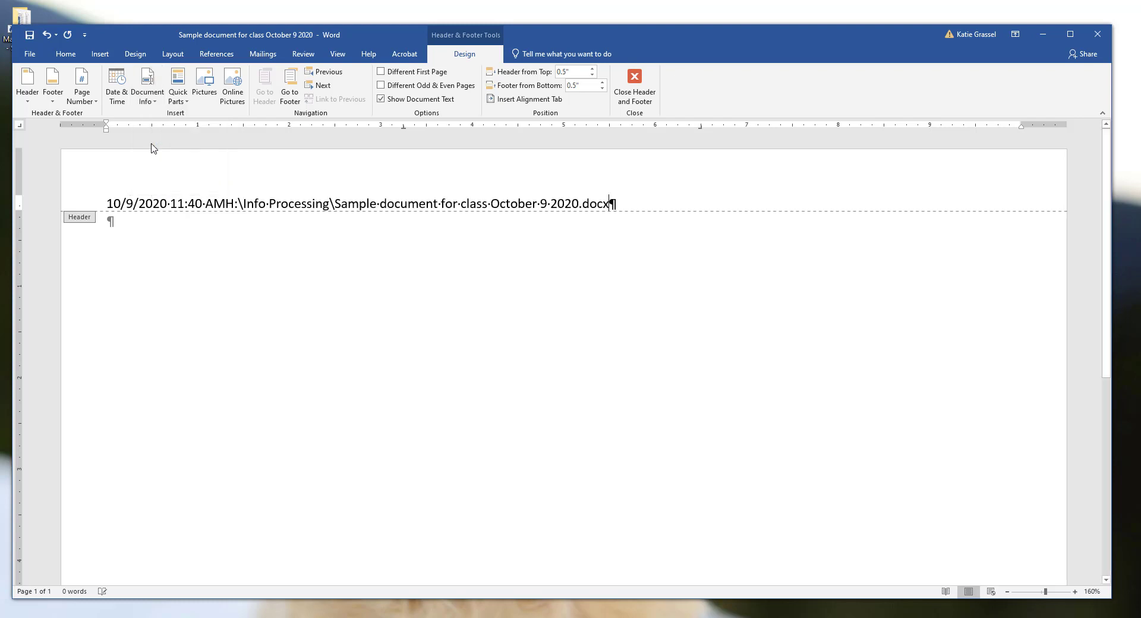
pyautogui.click(228, 203)
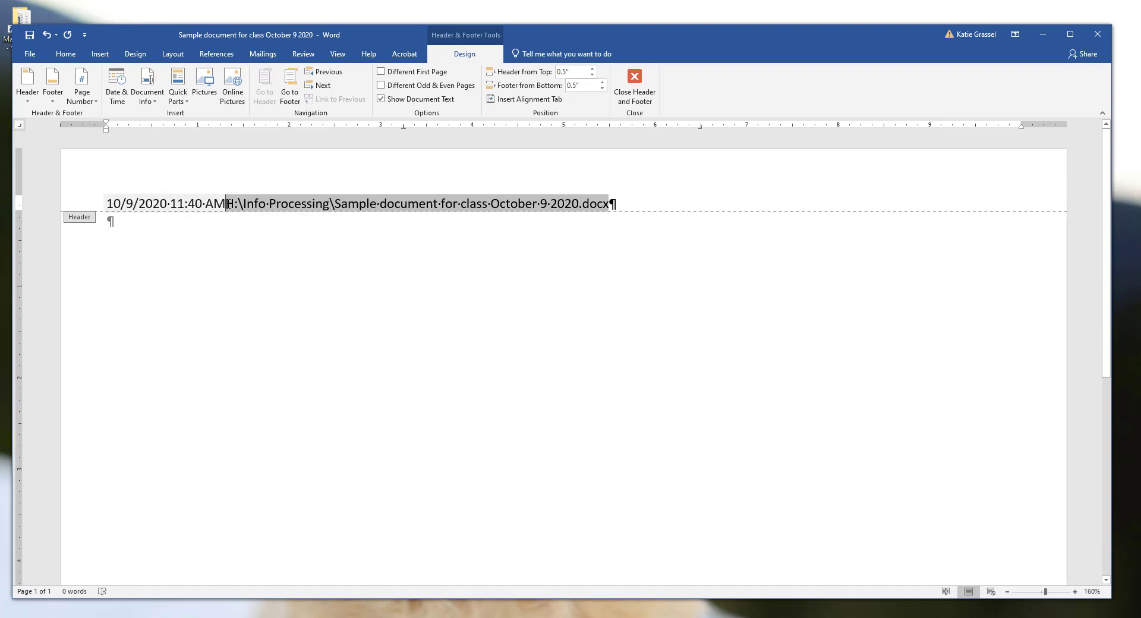
pyautogui.press('Left')
pyautogui.press('Right')
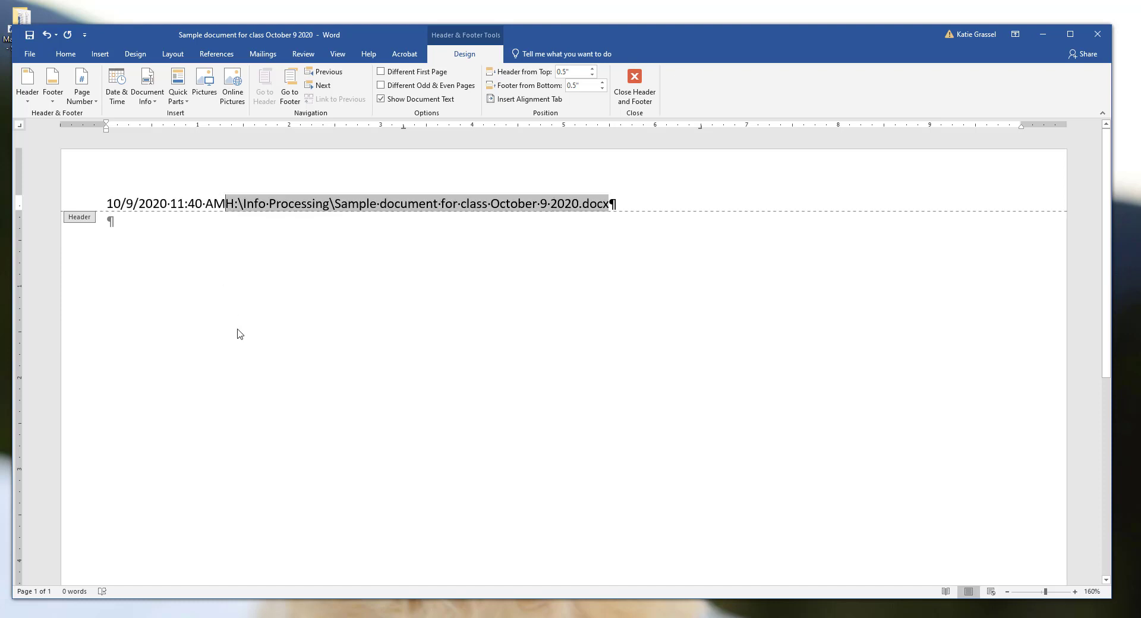
pyautogui.press('Return')
pyautogui.click(602, 214)
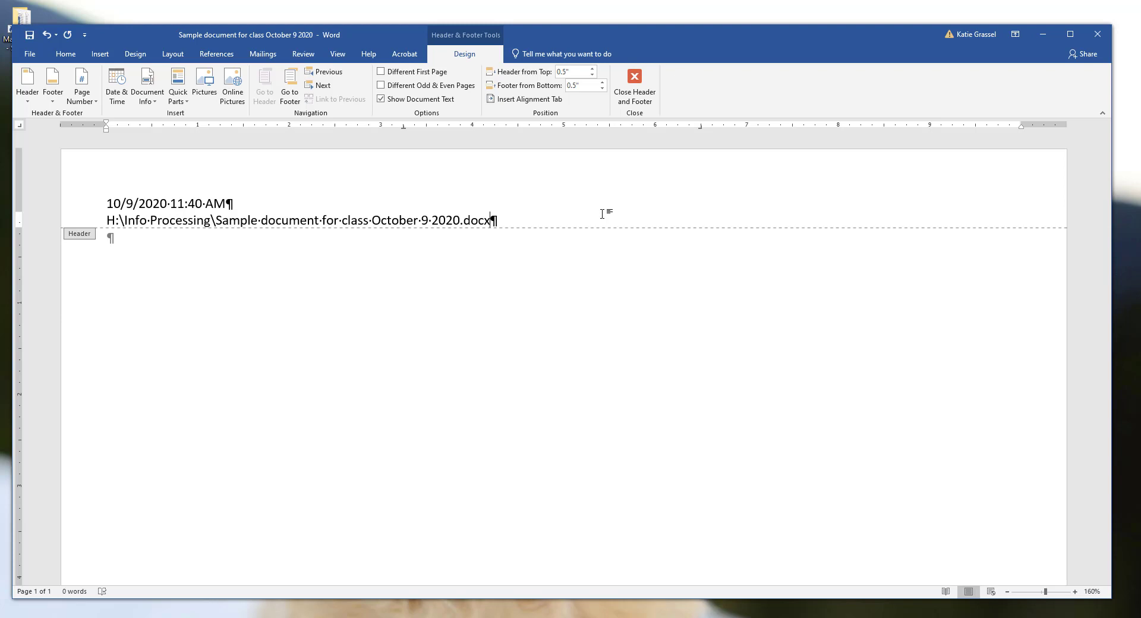
# Review the document information choices, and move to the page footer and back to the header.
pyautogui.click(153, 101)
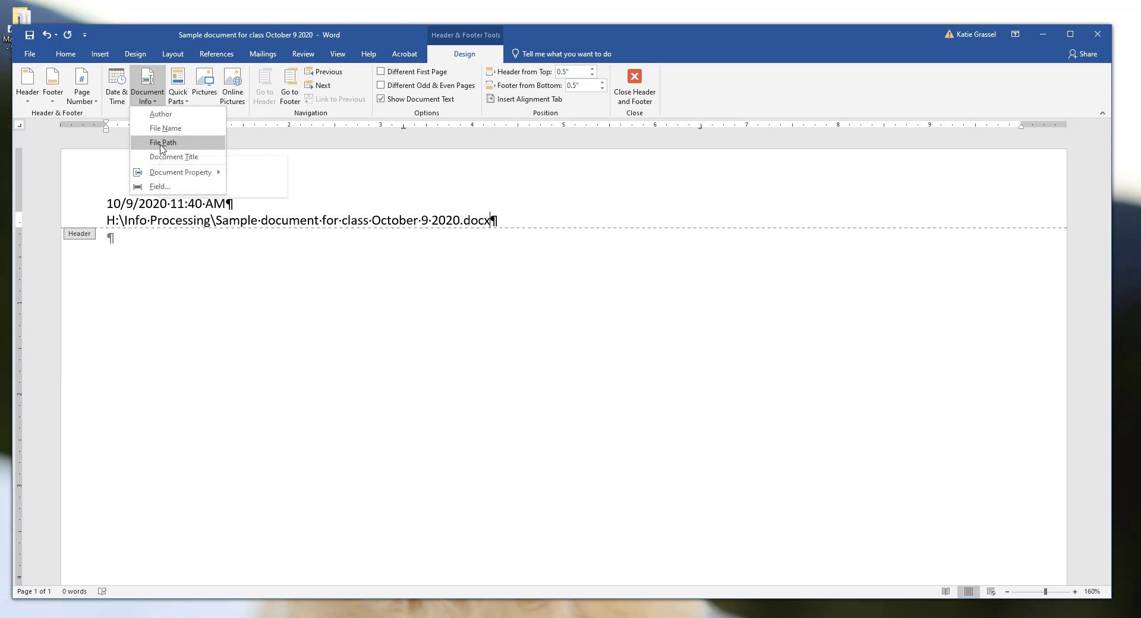
pyautogui.click(404, 196)
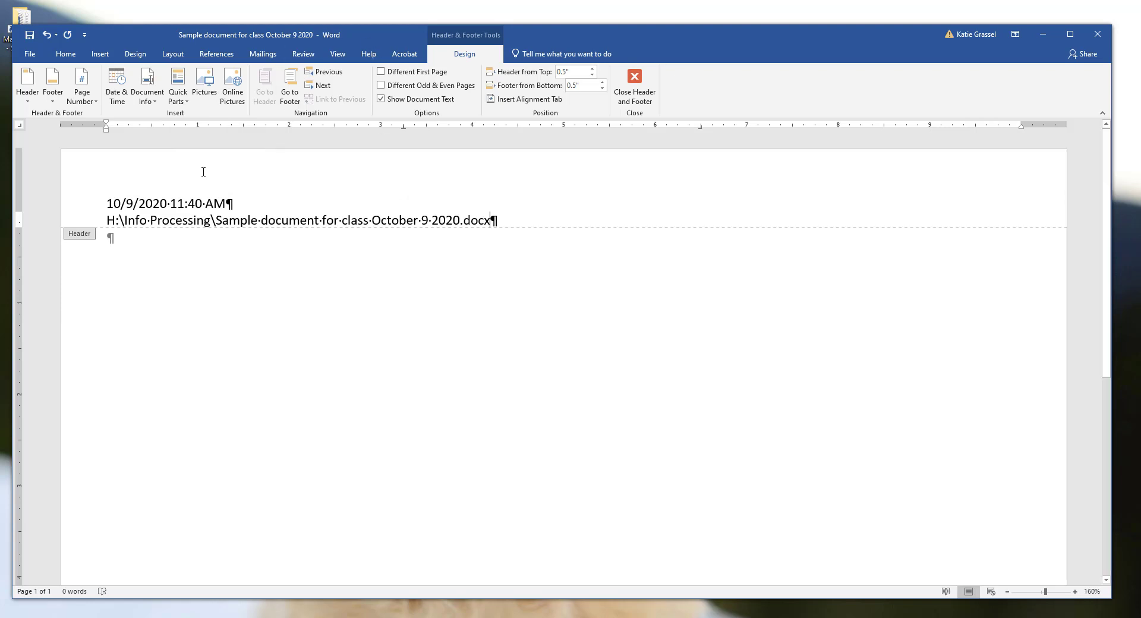
pyautogui.click(289, 94)
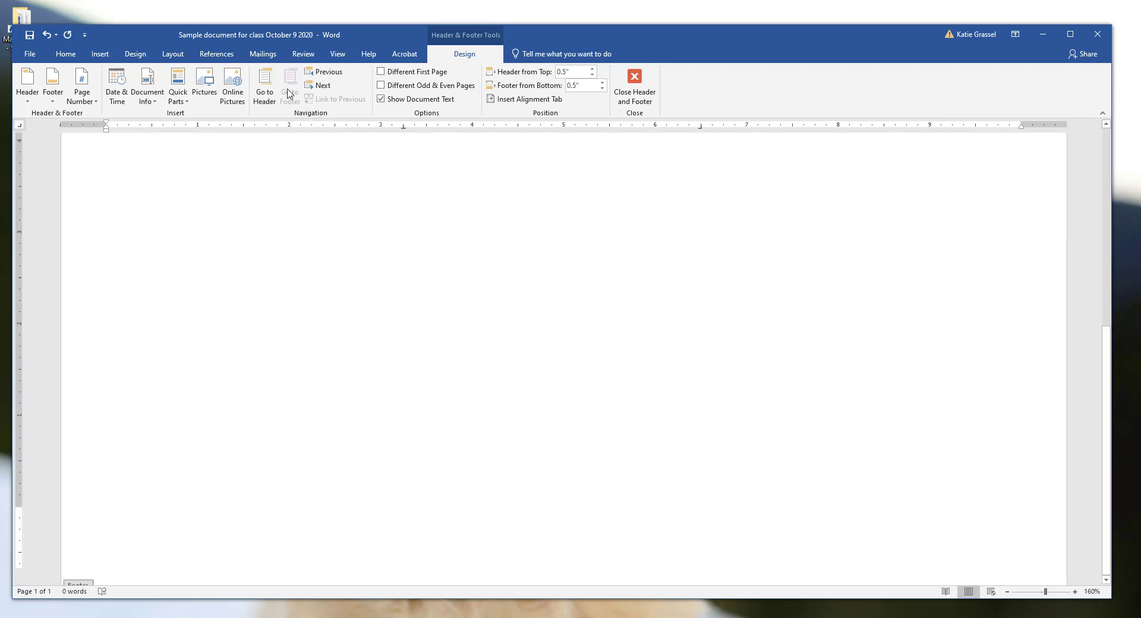
pyautogui.scroll(5, 364, 475)
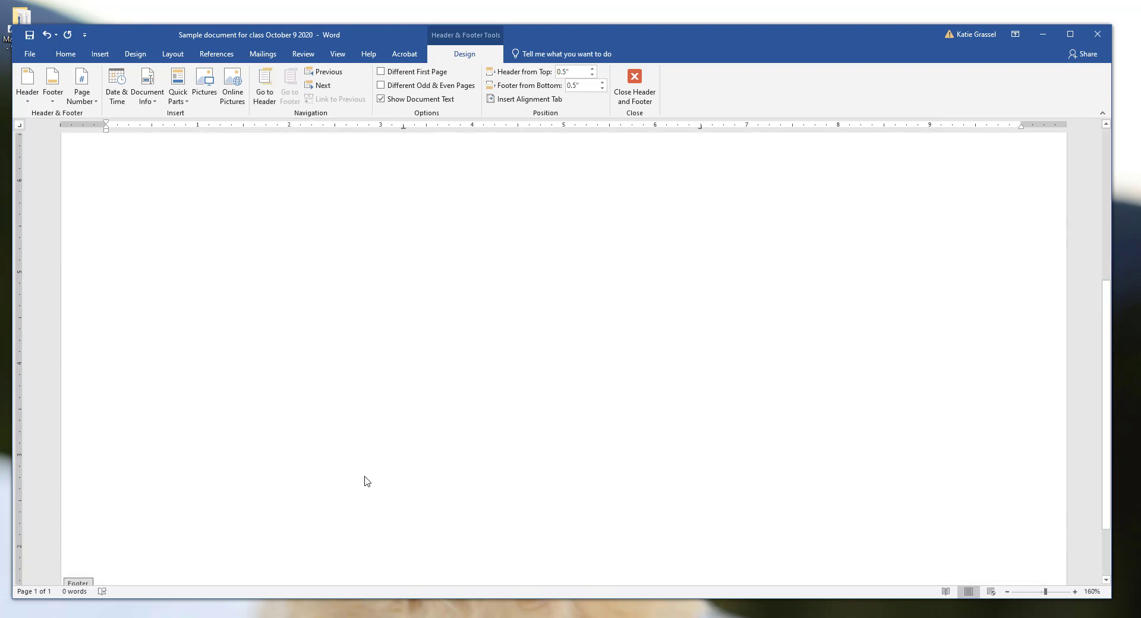
pyautogui.scroll(-3, 364, 470)
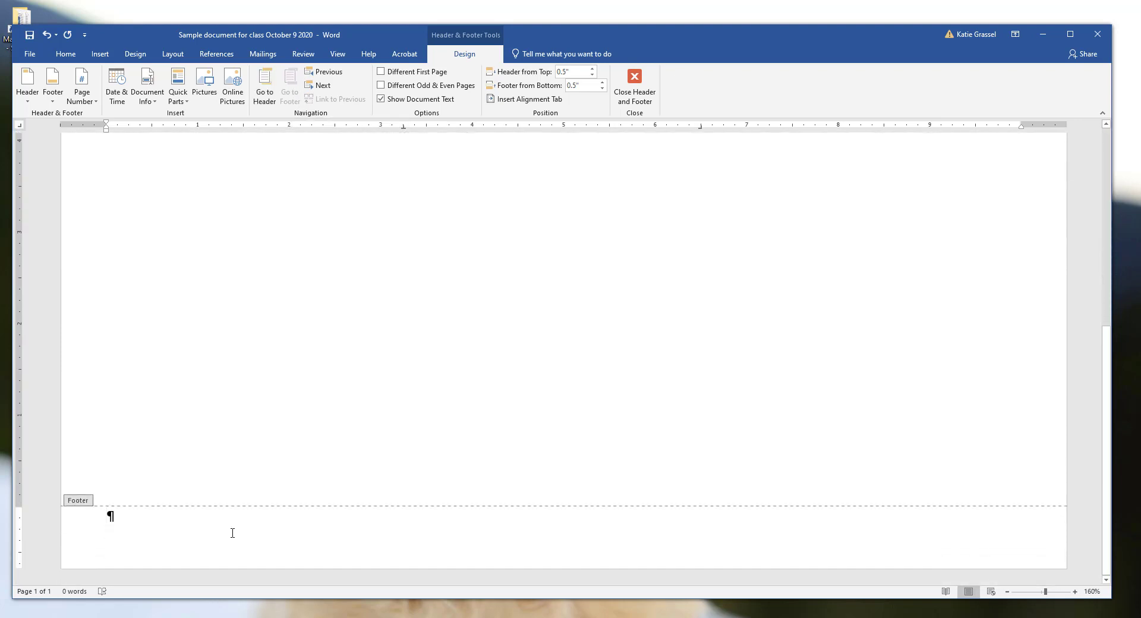
pyautogui.click(271, 107)
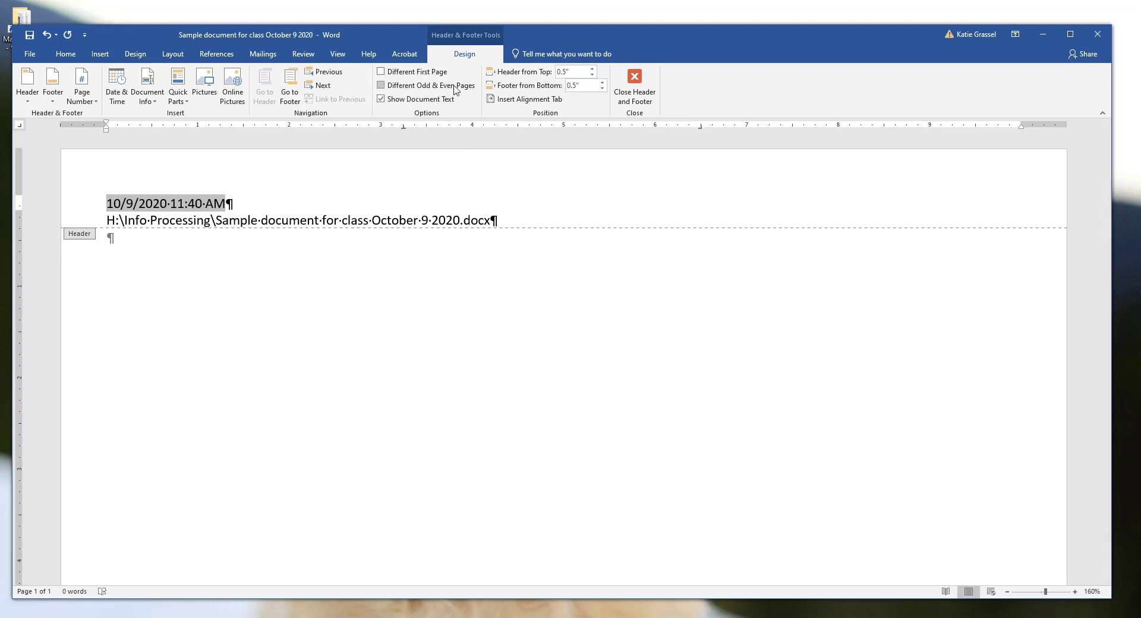
# Hide the document text while editing the header, and show it again.
pyautogui.click(383, 101)
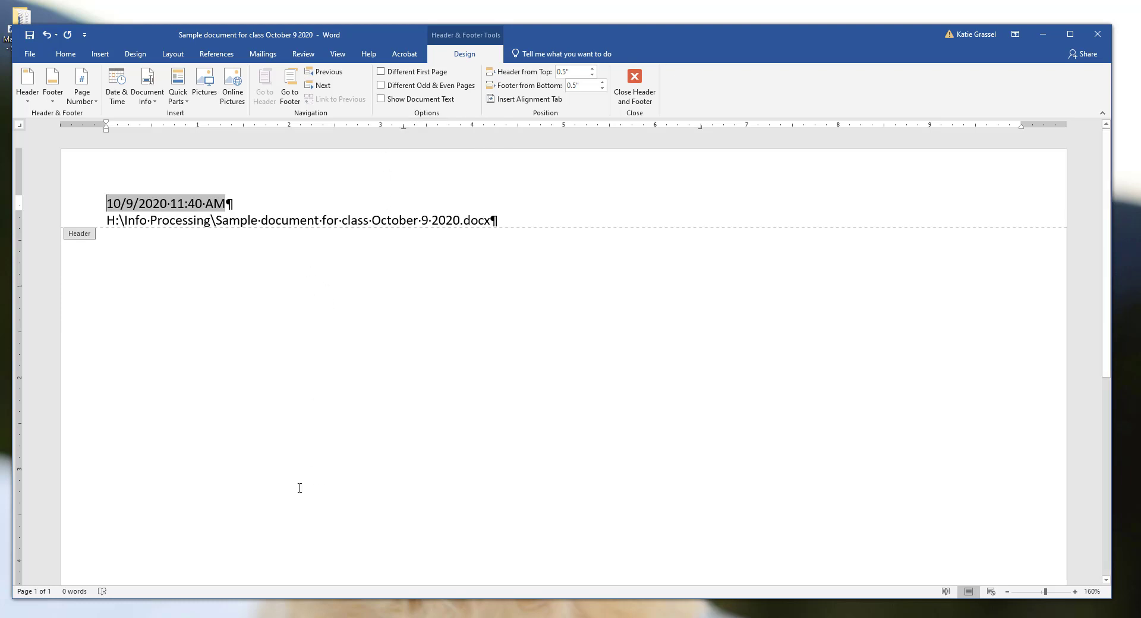
pyautogui.scroll(-10, 299, 488)
pyautogui.scroll(10, 297, 480)
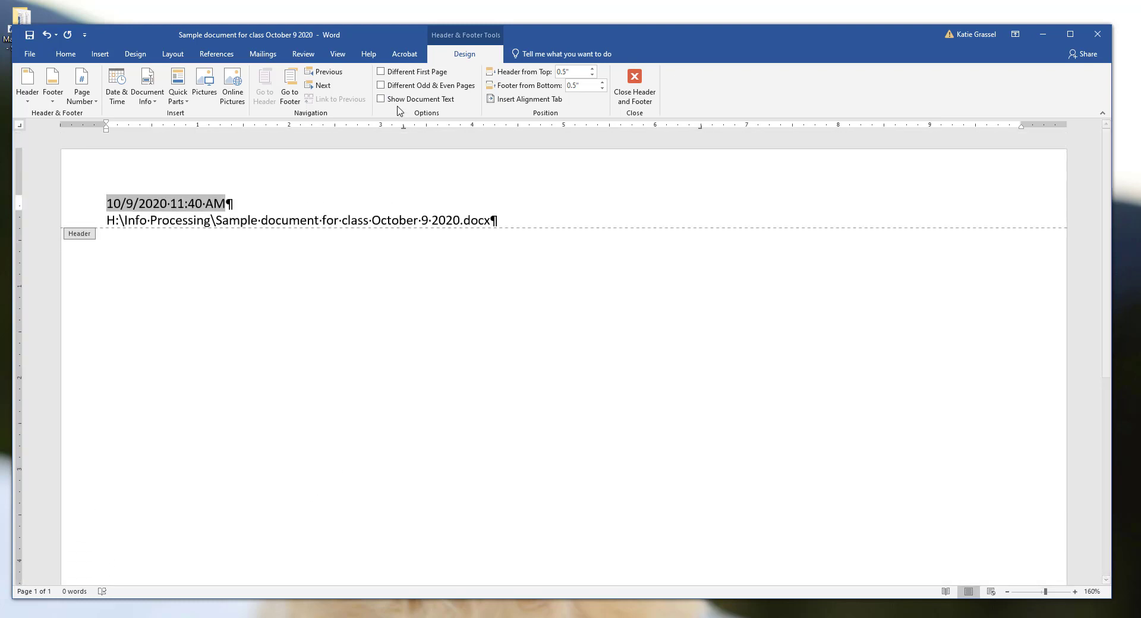
pyautogui.click(381, 99)
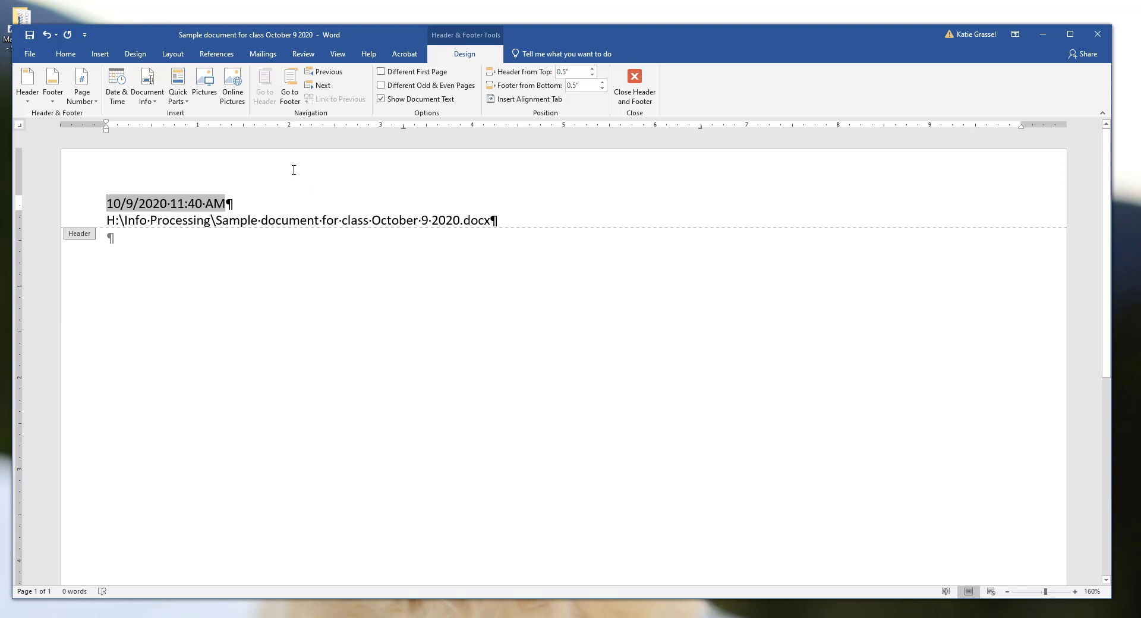
# Close the header and enter two sample lines in the document body, Aljdf;oas and Fjdkasl;dfjkka.
pyautogui.click(634, 81)
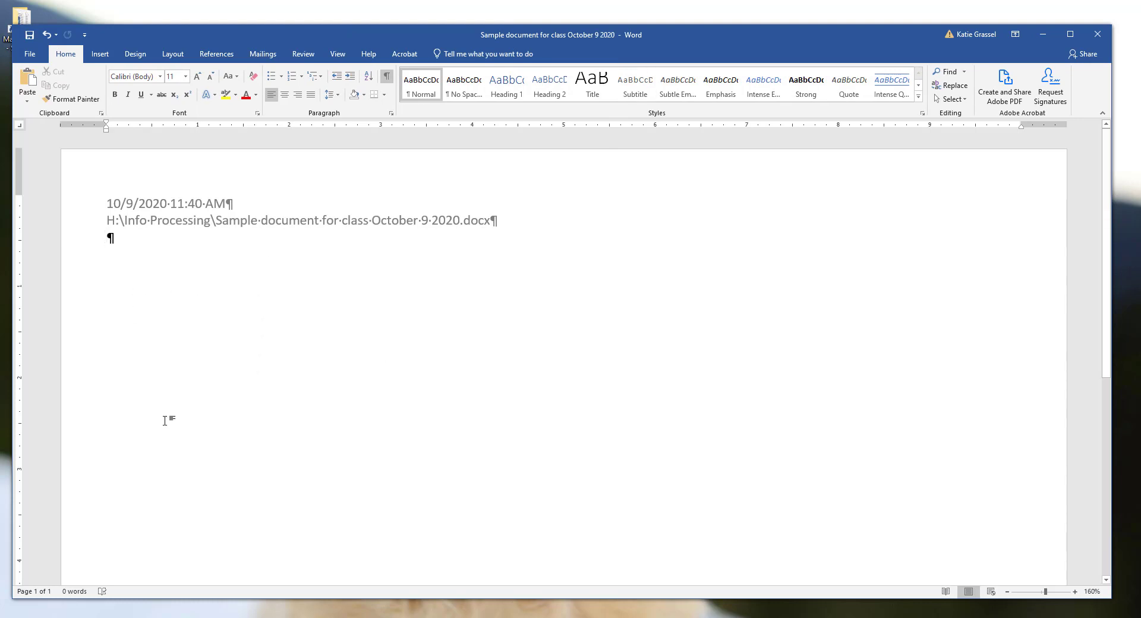
pyautogui.write('Aljdf;oas')
pyautogui.press('Return')
pyautogui.write('Fjdkasl;dfjkka')
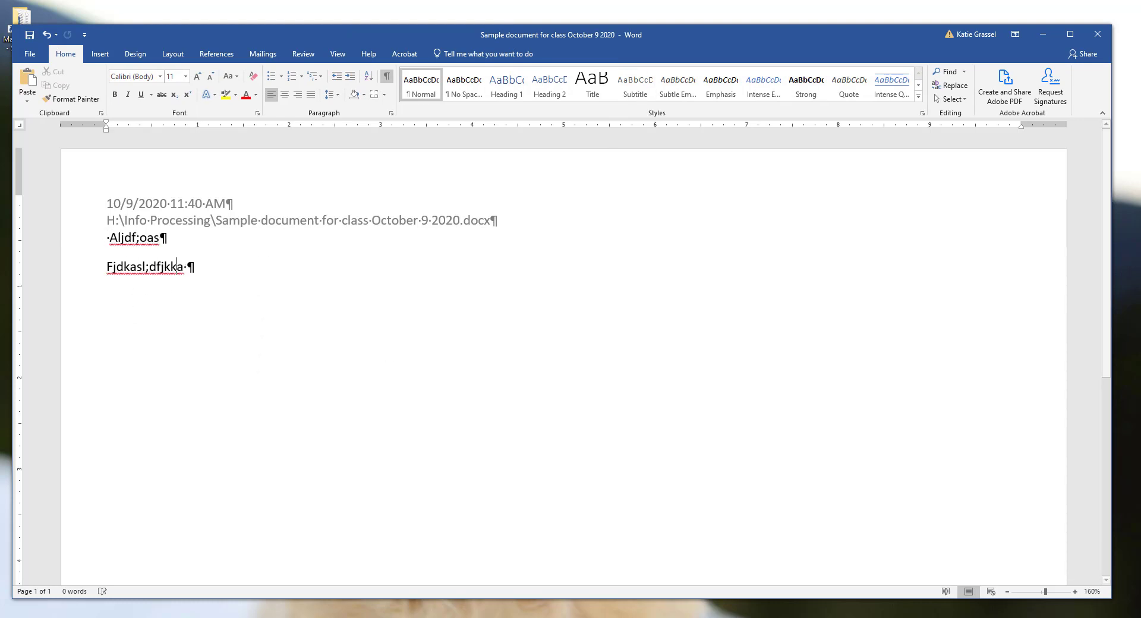
# Add three more sample lines to the document body: Fdjkal;dfjlas, Fjdkal;fdj a, and Fjdasklfdj;as.
pyautogui.press('Return')
pyautogui.write('Fdjkal;dfjlas')
pyautogui.press('Return')
pyautogui.write('Fjdkal;fdj a')
pyautogui.press('Return')
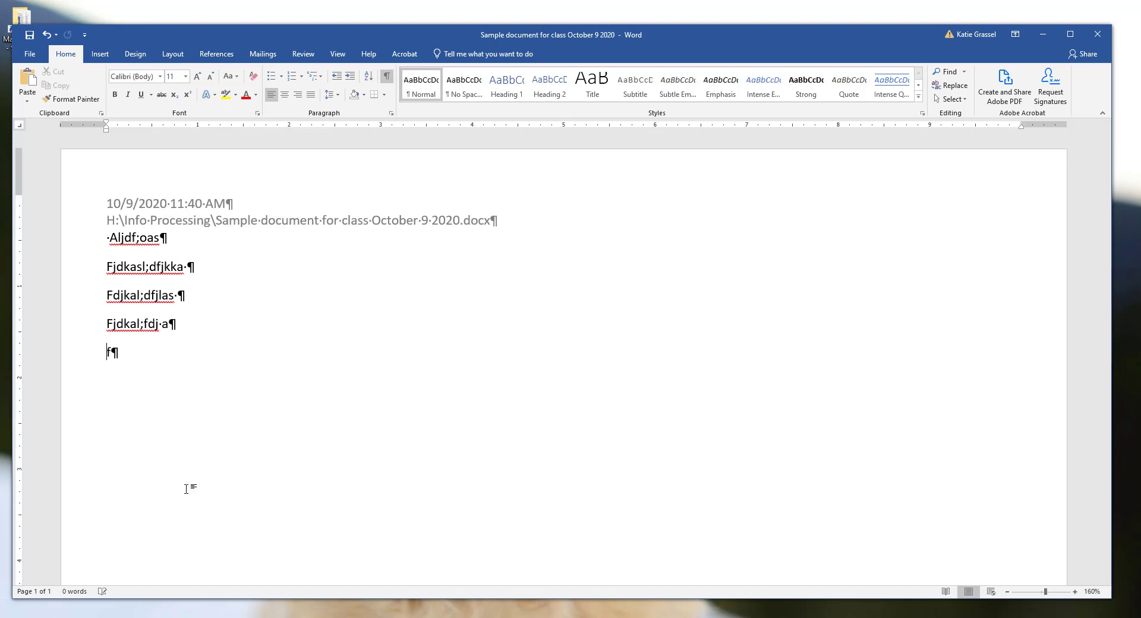
pyautogui.write('Fjdasklfdj;as')
pyautogui.press('Return')
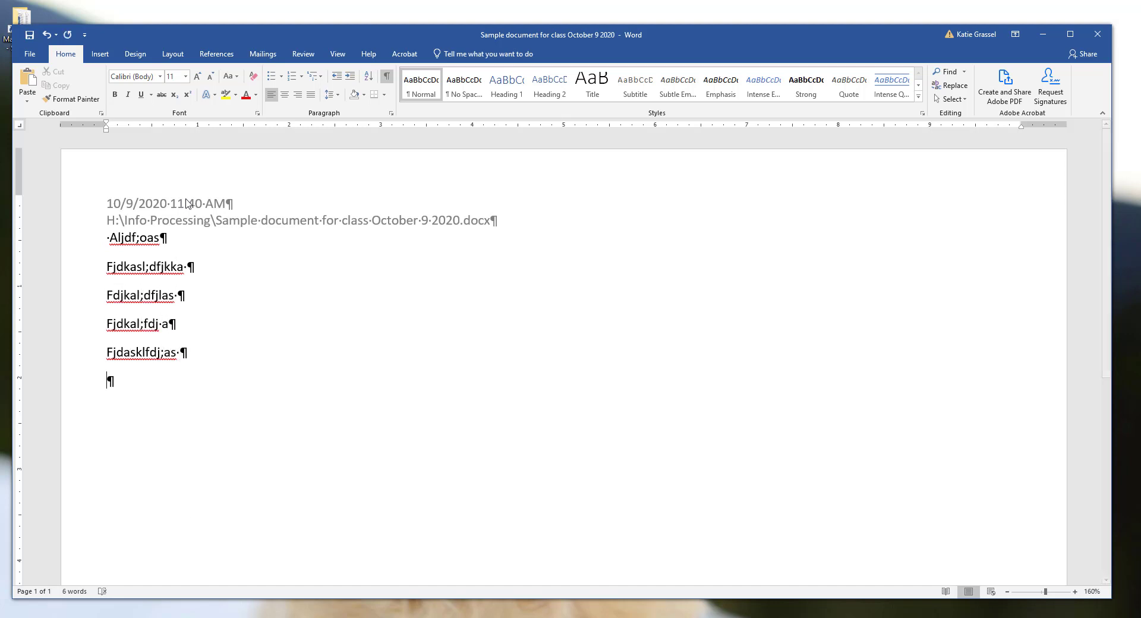
# Reopen the page header for editing and close it again to return to the document body.
pyautogui.doubleClick(226, 215)
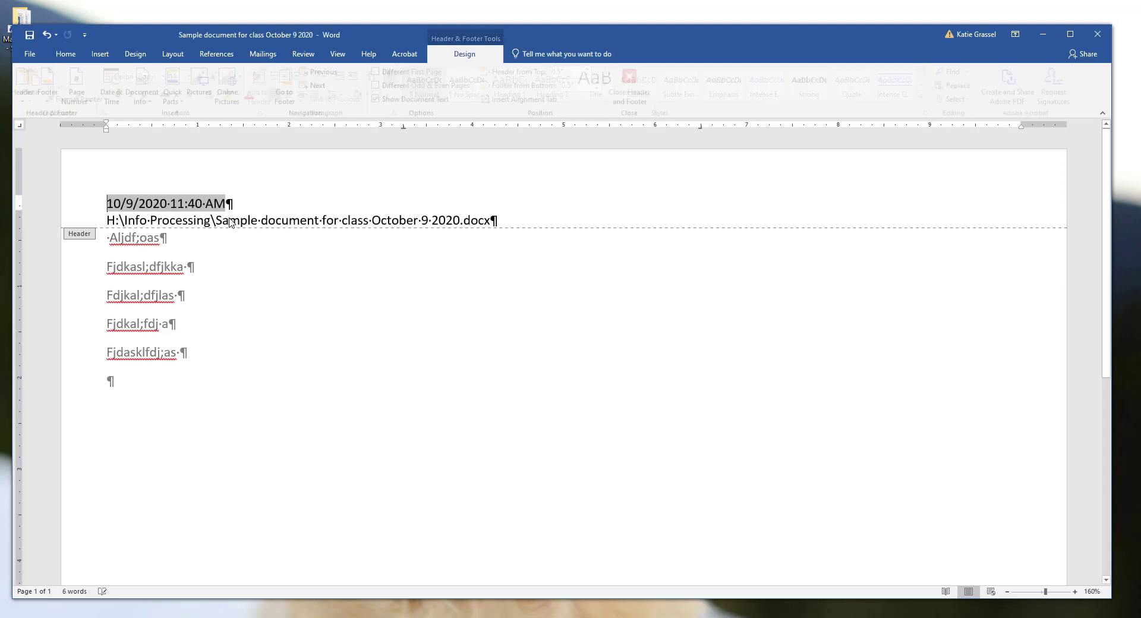
pyautogui.click(634, 84)
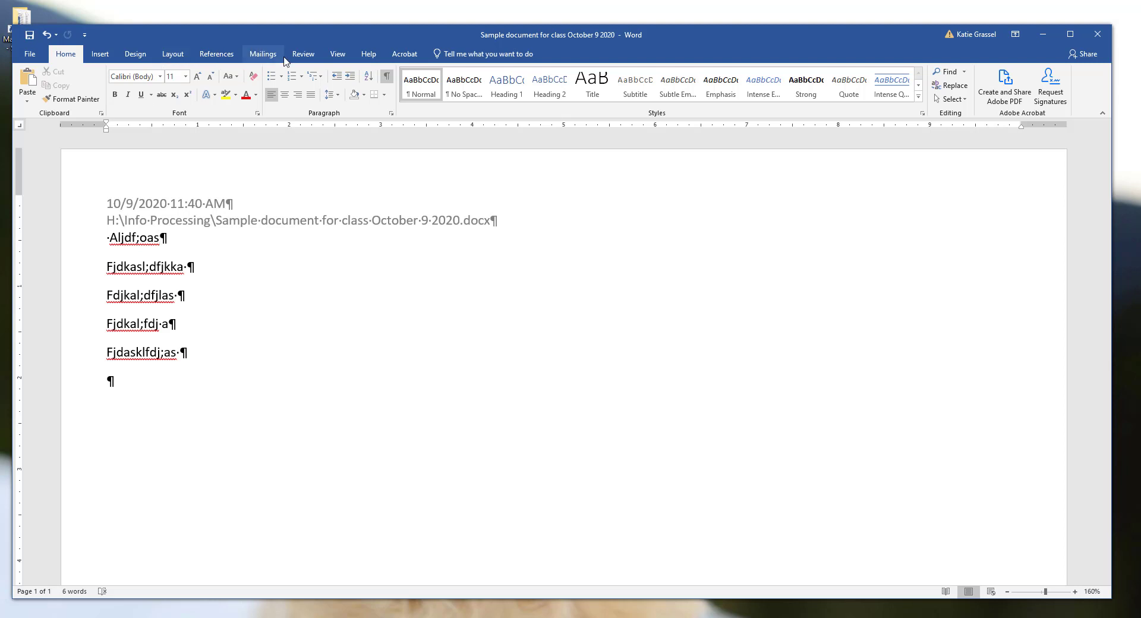
pyautogui.click(303, 56)
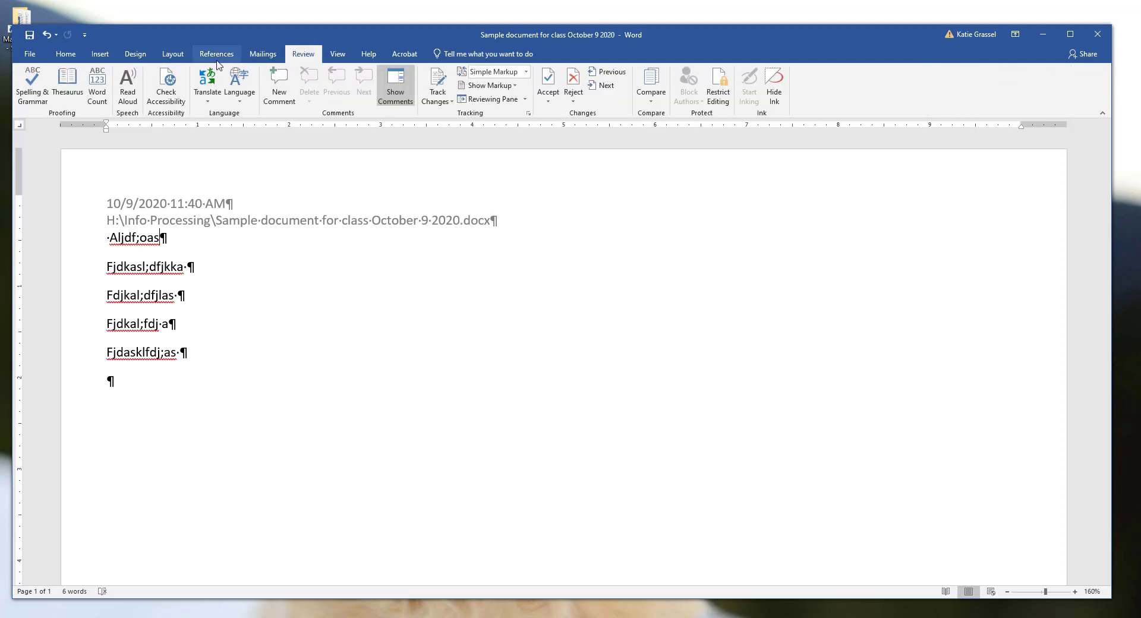
pyautogui.click(81, 58)
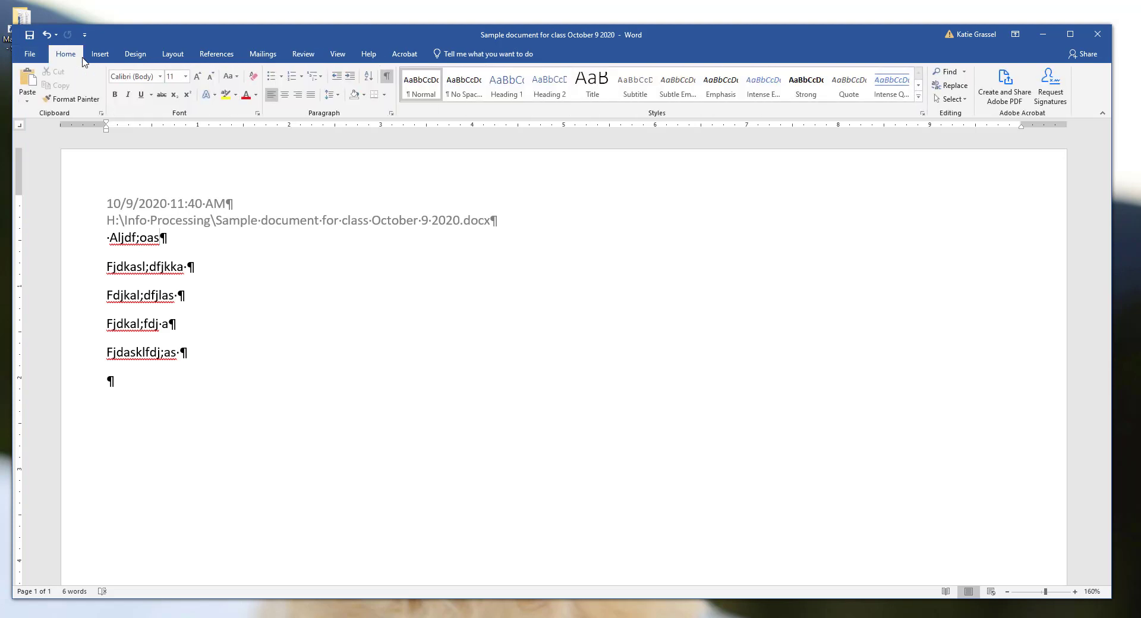
pyautogui.click(173, 56)
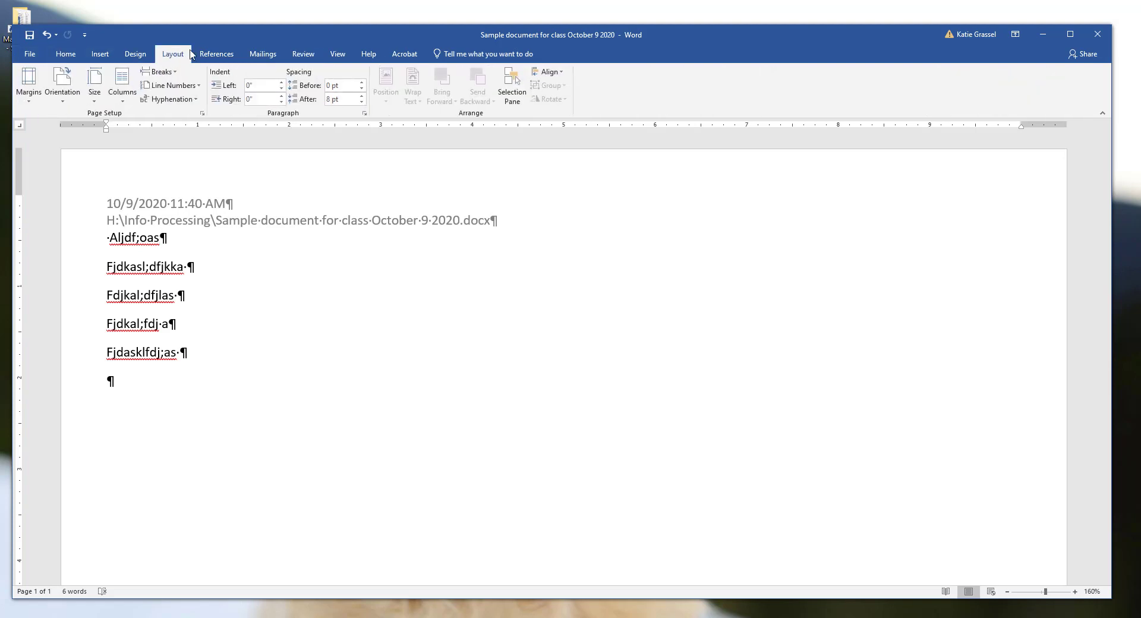
# Check the word count statistics for the first three sample lines and close them.
pyautogui.click(301, 55)
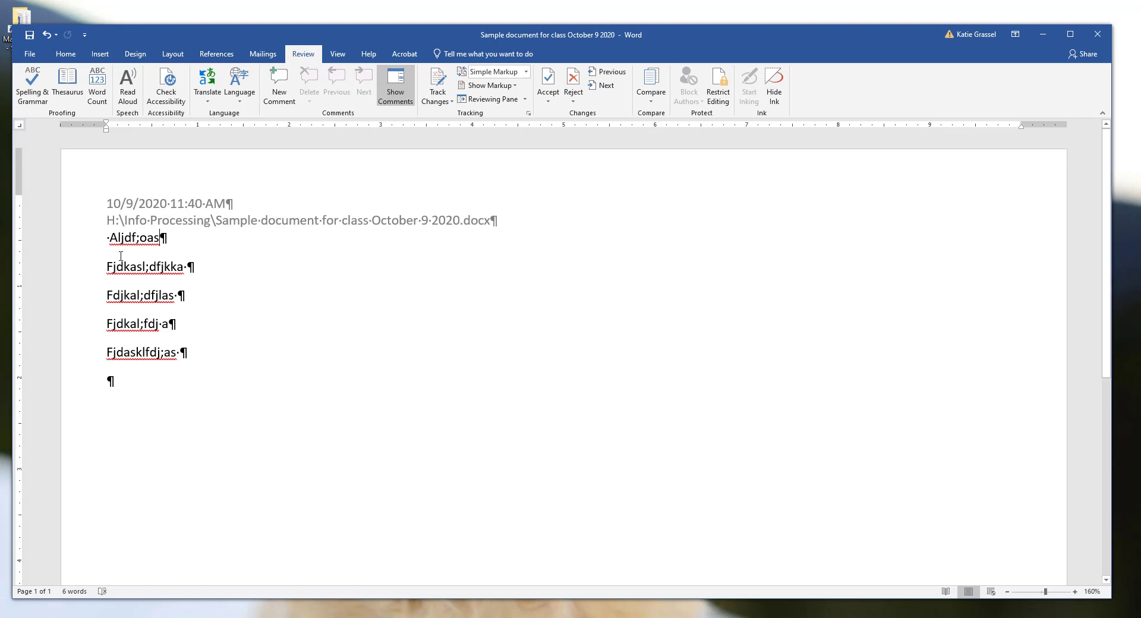
pyautogui.moveTo(121, 255); pyautogui.dragTo(180, 307)
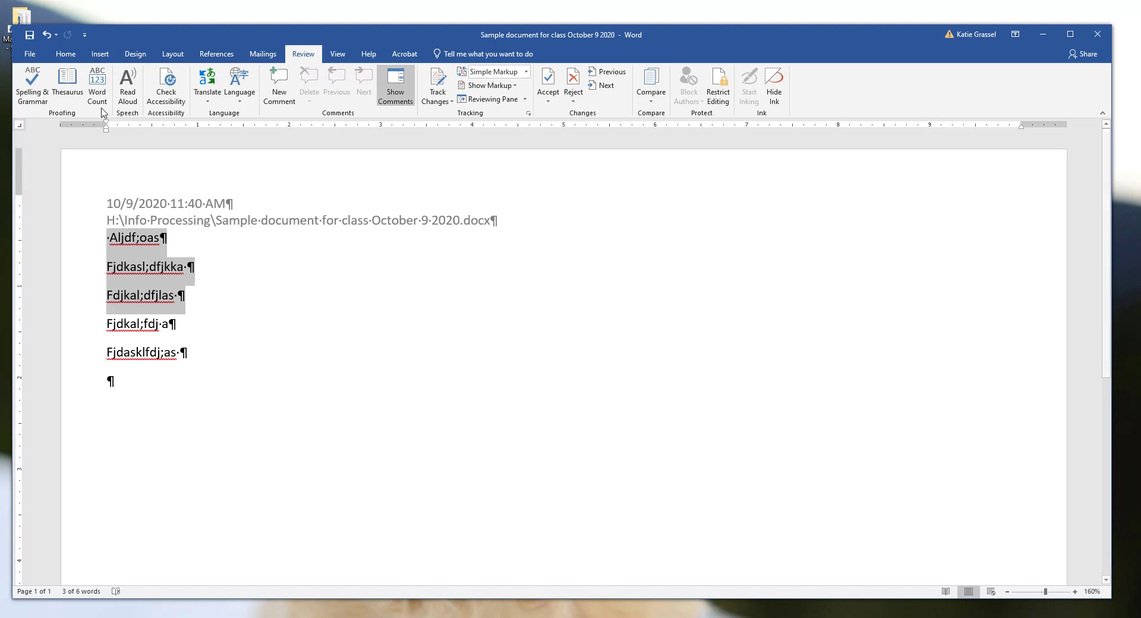
pyautogui.click(98, 89)
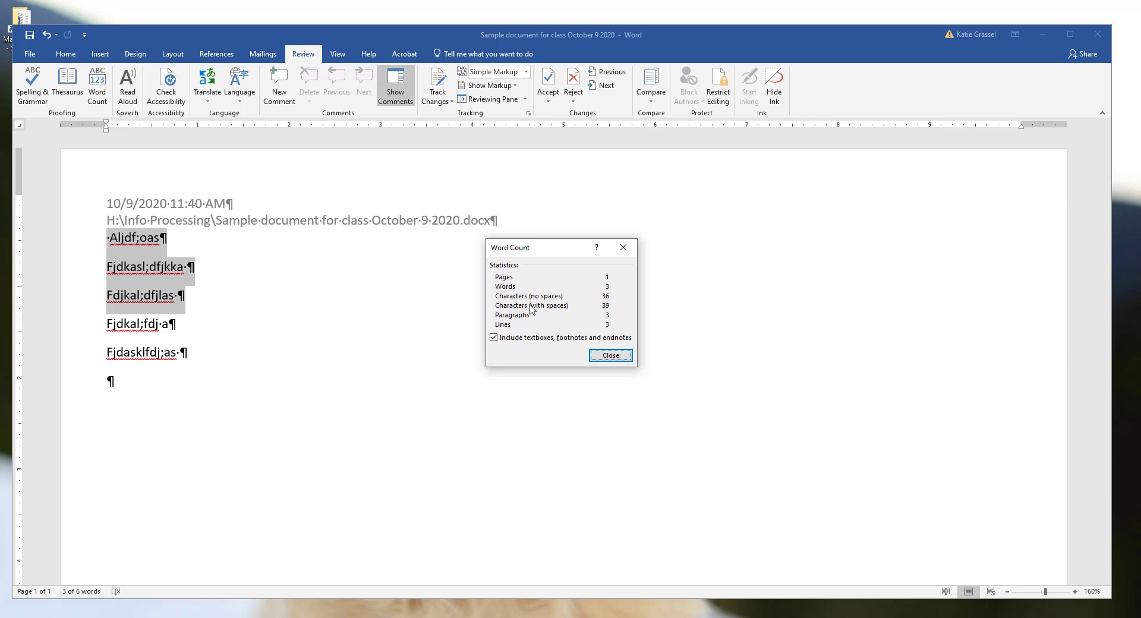
pyautogui.click(610, 356)
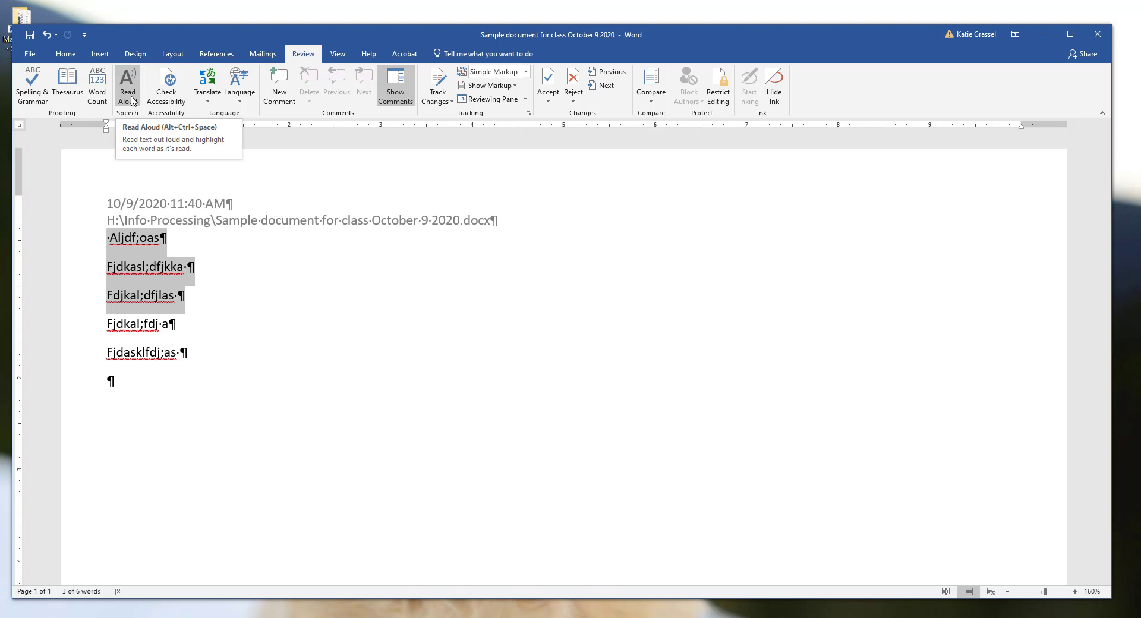
# Replace all the sample lines in the body with the sentence "Hello class hope you are doing well", followed by a new paragraph.
pyautogui.click(110, 237)
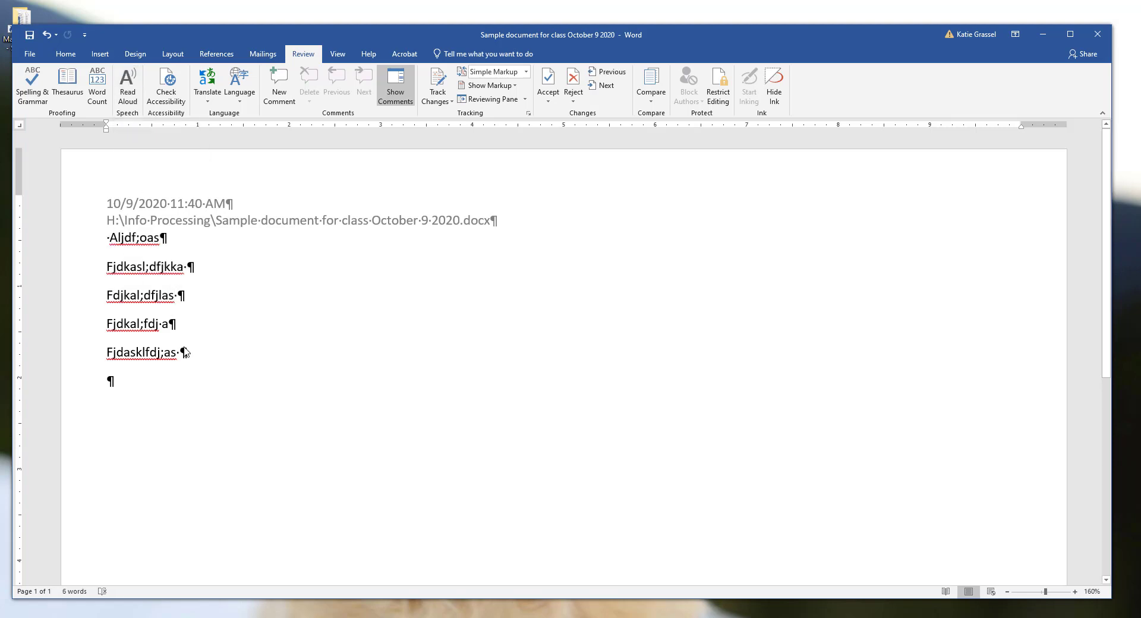
pyautogui.moveTo(198, 364); pyautogui.dragTo(61, 203)
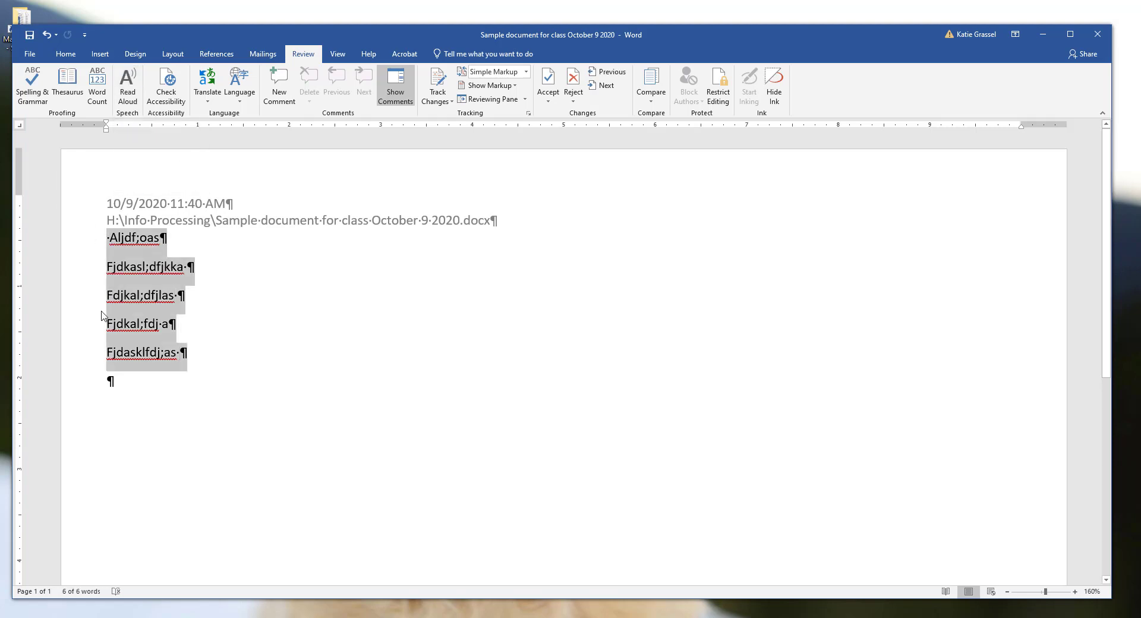
pyautogui.press('BackSpace')
pyautogui.write('Hello c')
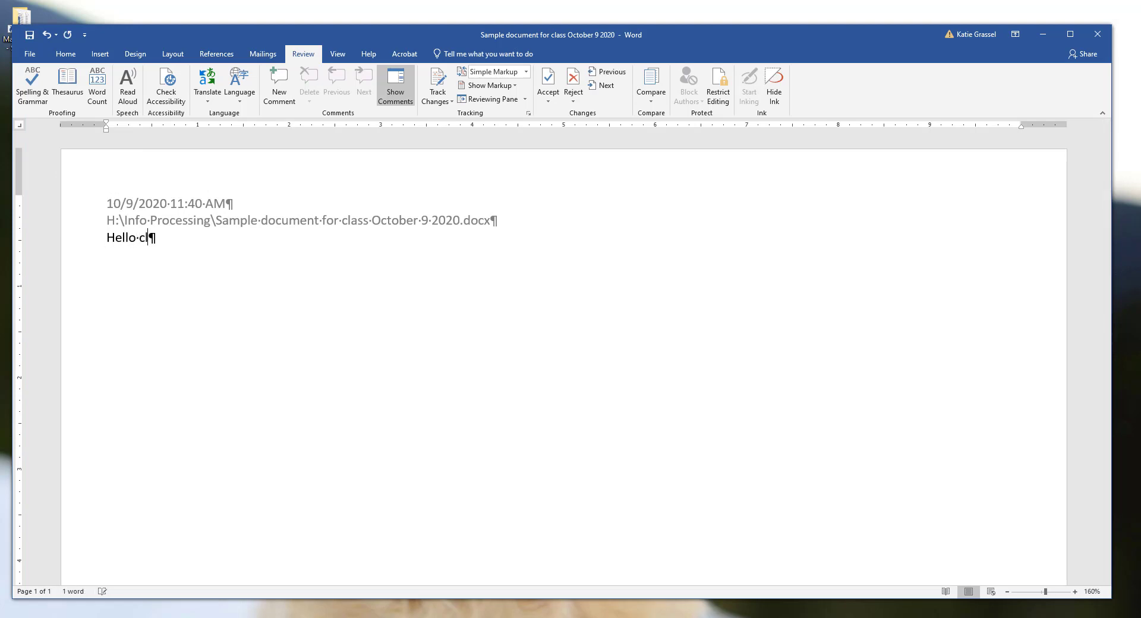
pyautogui.write('lass hope you ar')
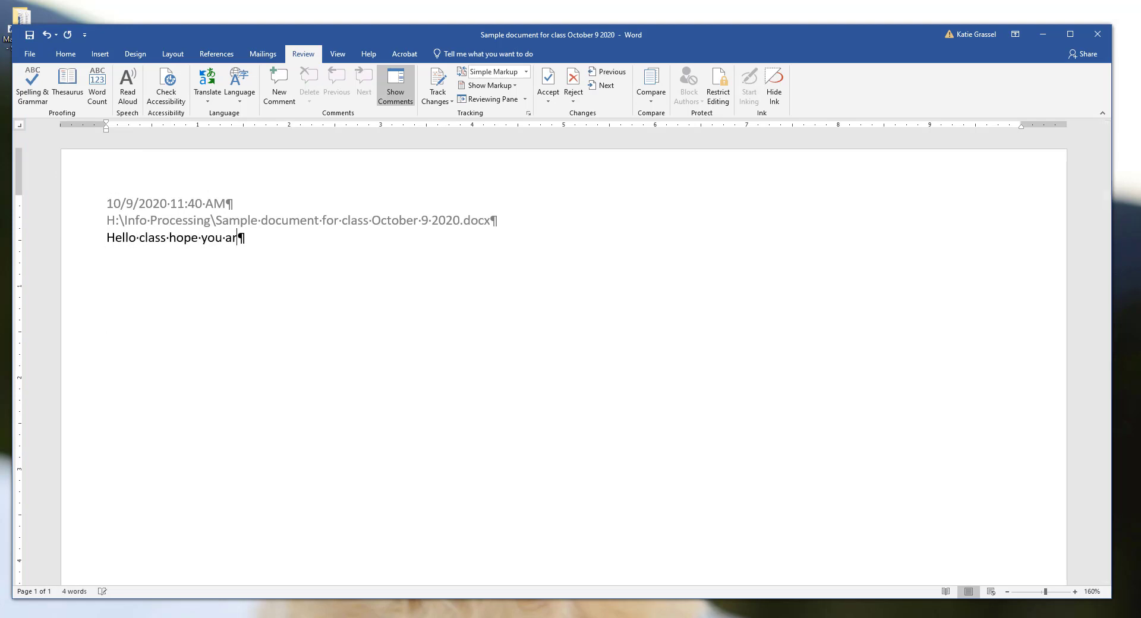
pyautogui.write('e doing well')
pyautogui.press('Return')
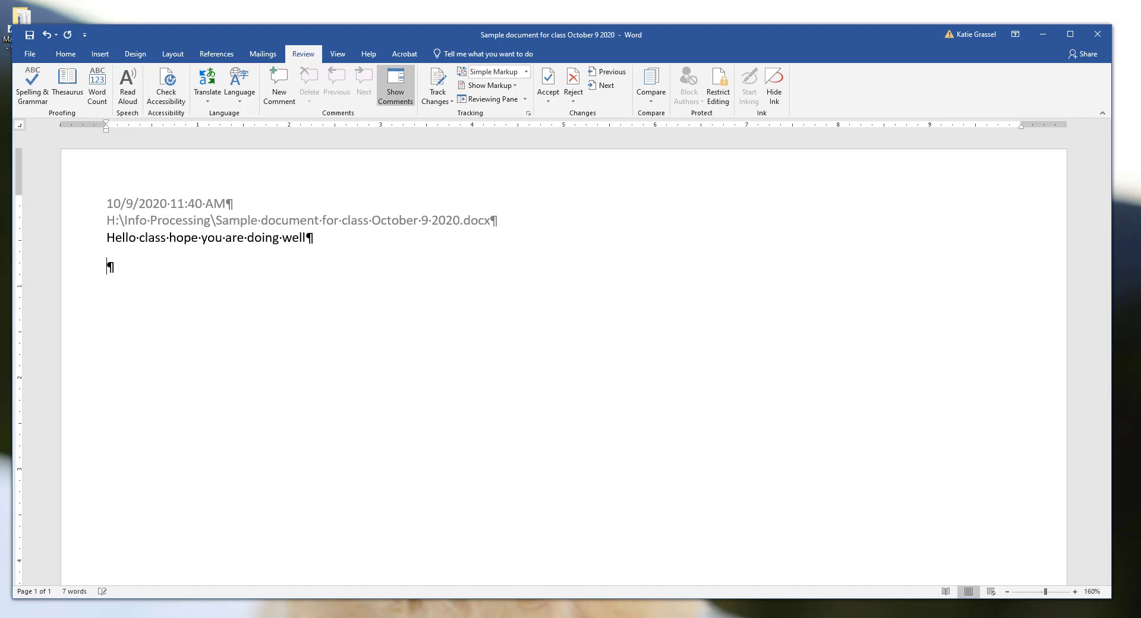
# Have the "Hello class" sentence read aloud.
pyautogui.moveTo(107, 238); pyautogui.dragTo(307, 240)
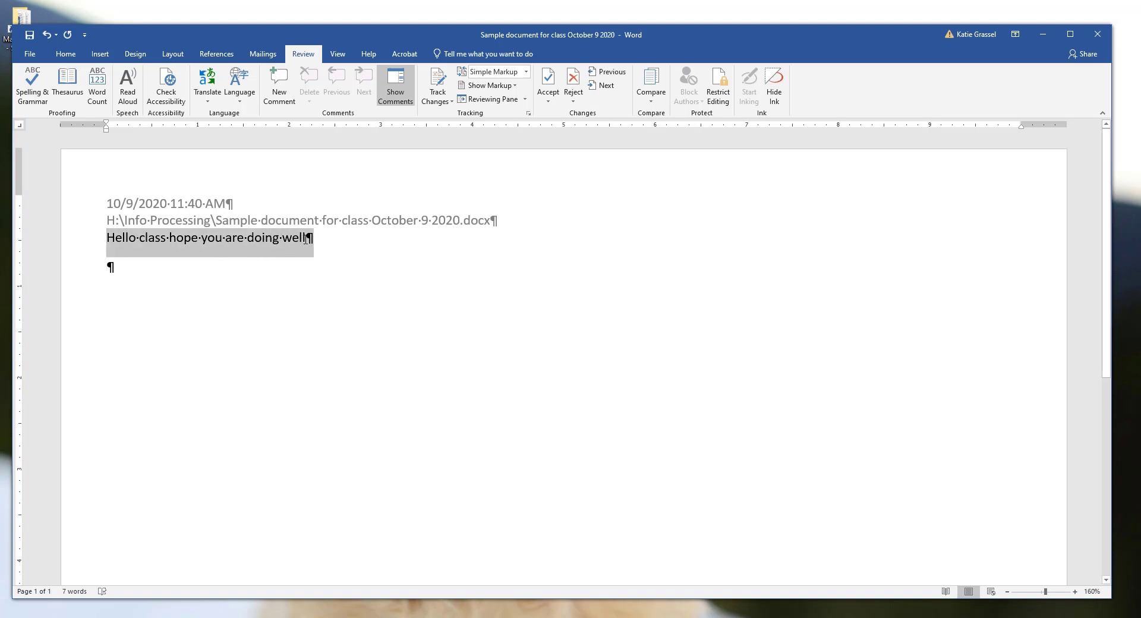
pyautogui.click(135, 91)
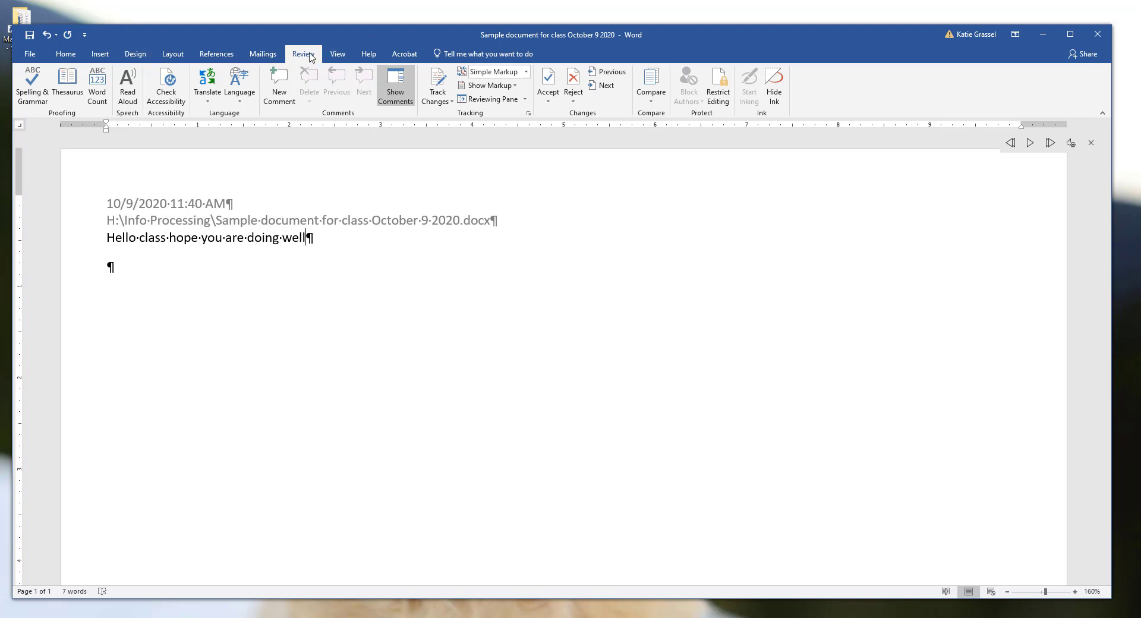
# Review the line spacing choices for the "Hello class" paragraph without applying one.
pyautogui.click(177, 60)
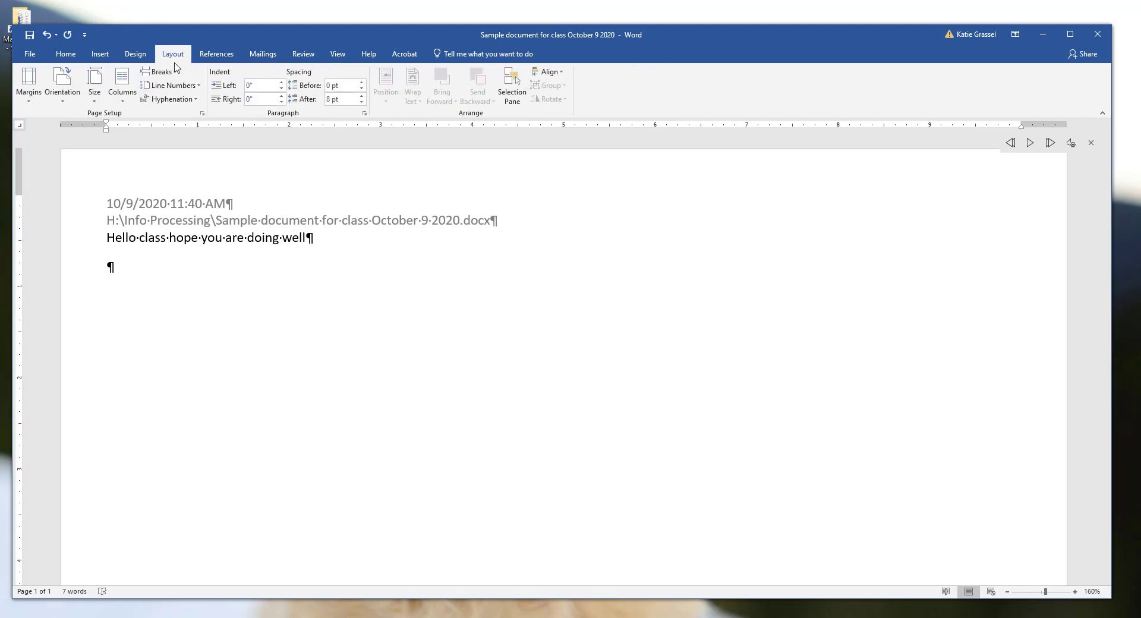
pyautogui.click(68, 55)
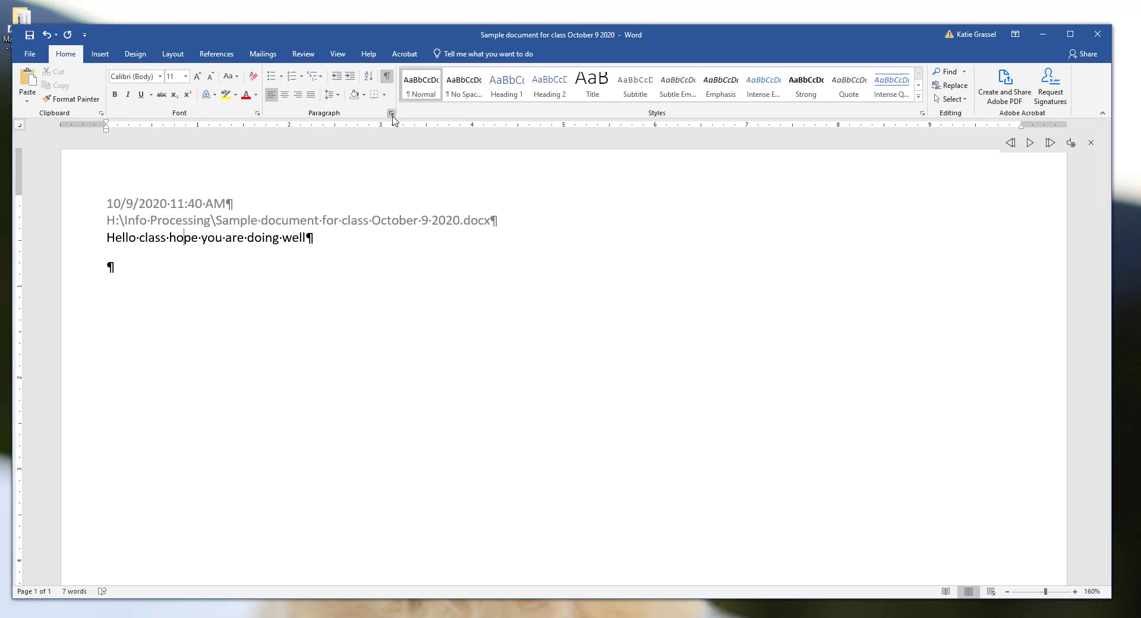
pyautogui.click(338, 97)
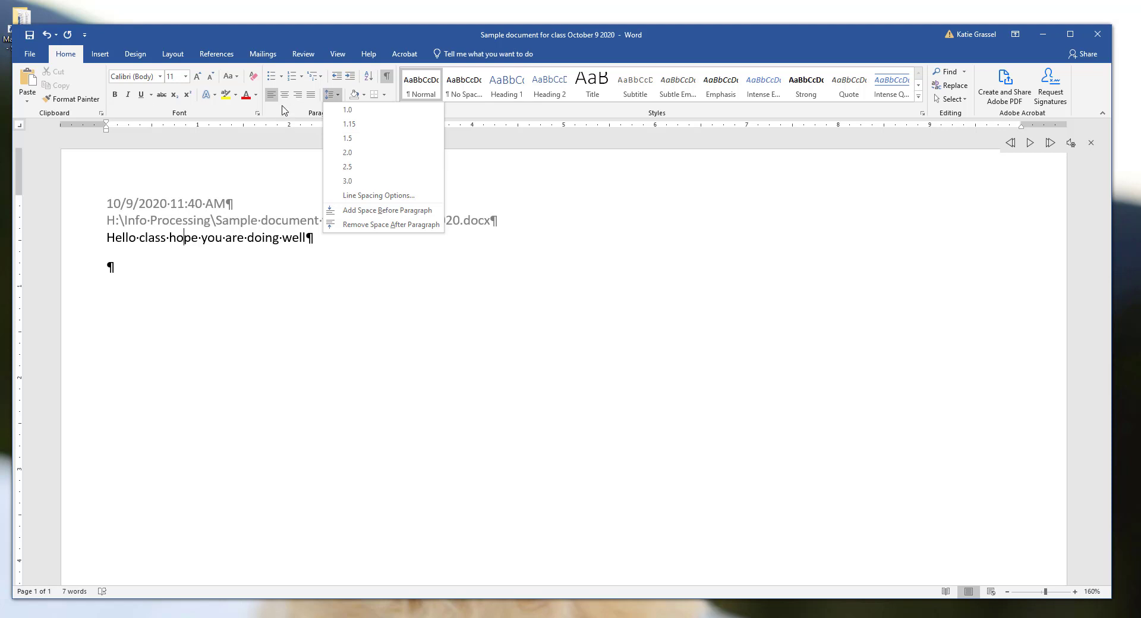
pyautogui.click(254, 222)
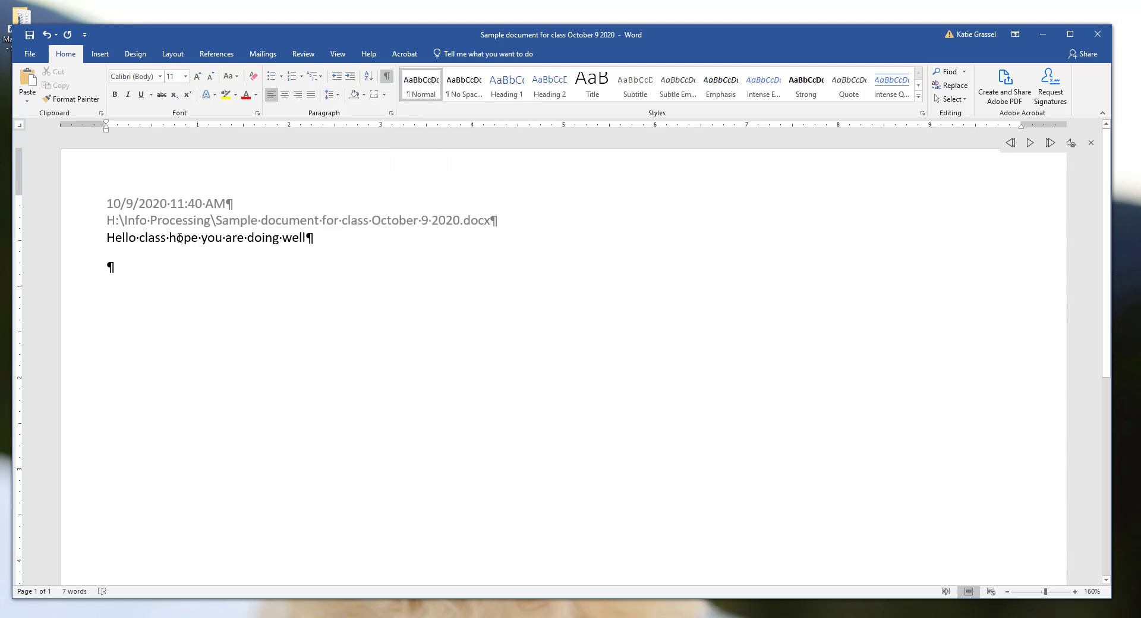
# Apply the No Spacing style to the entire body text.
pyautogui.hotkey('ctrl', 'a')
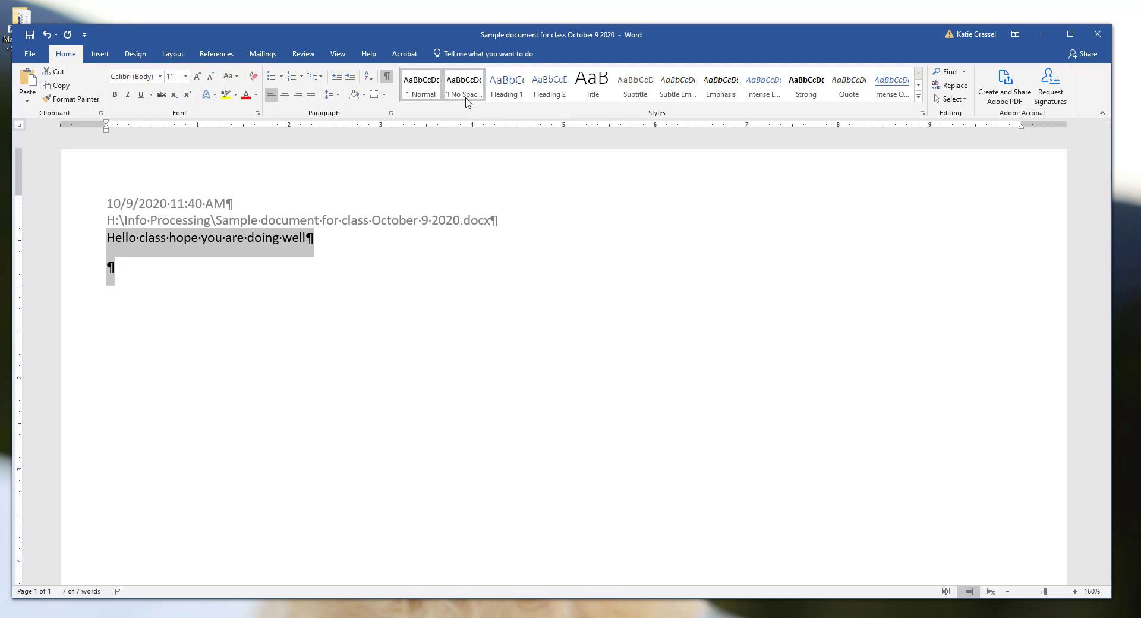
pyautogui.click(467, 95)
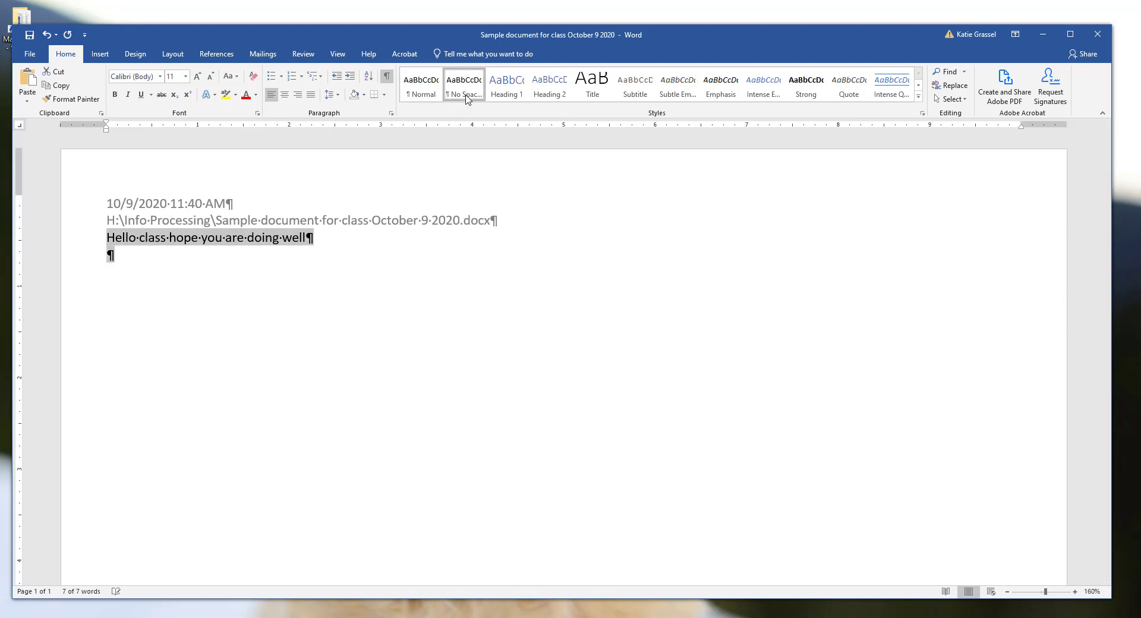